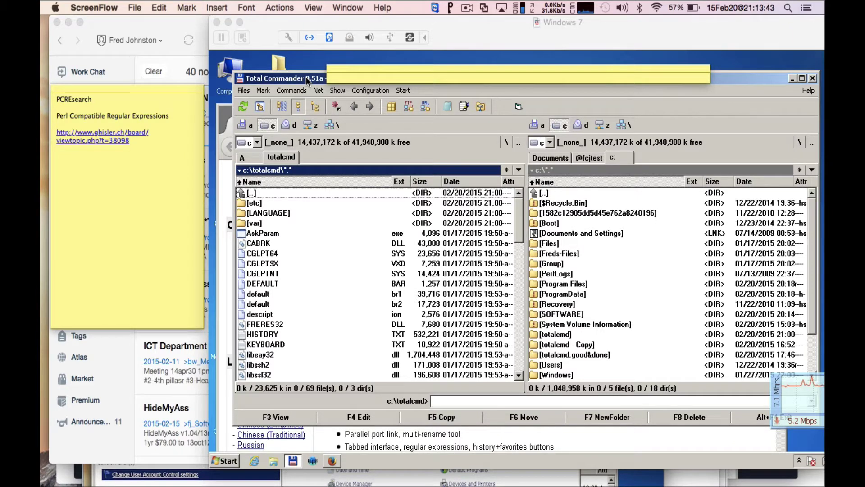
Switch to Firefox and bring up the [WDX] PCREsearch forum topic on ghisler.ch.
left_click(333, 464)
mouse_move(334, 466)
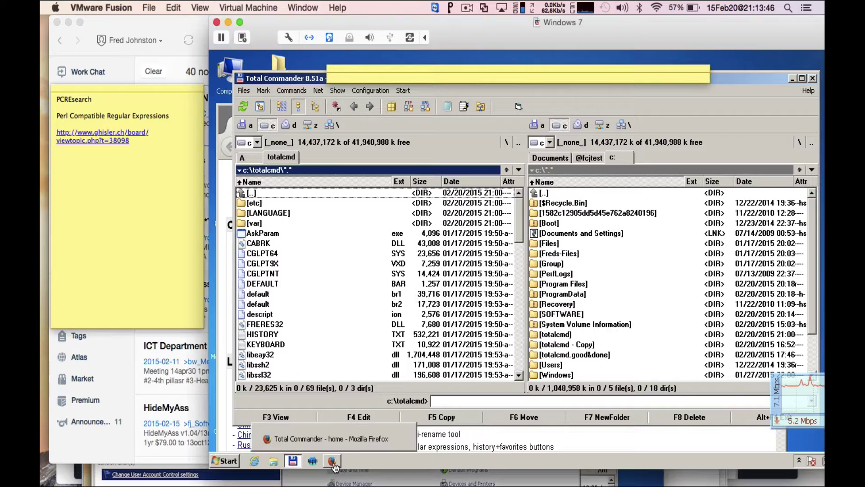
left_click(323, 442)
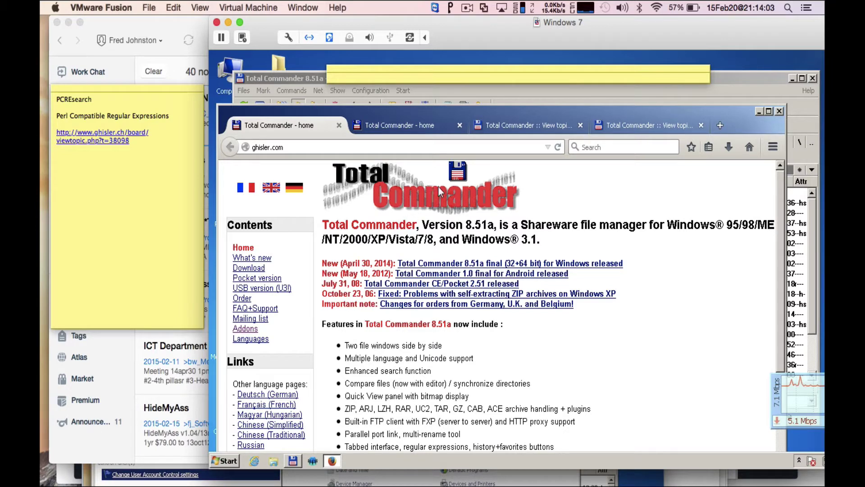
left_click(523, 127)
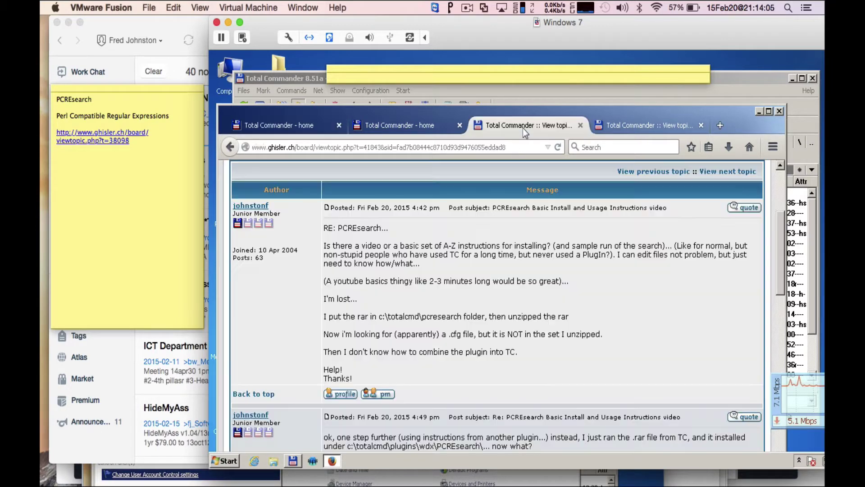
left_click(627, 125)
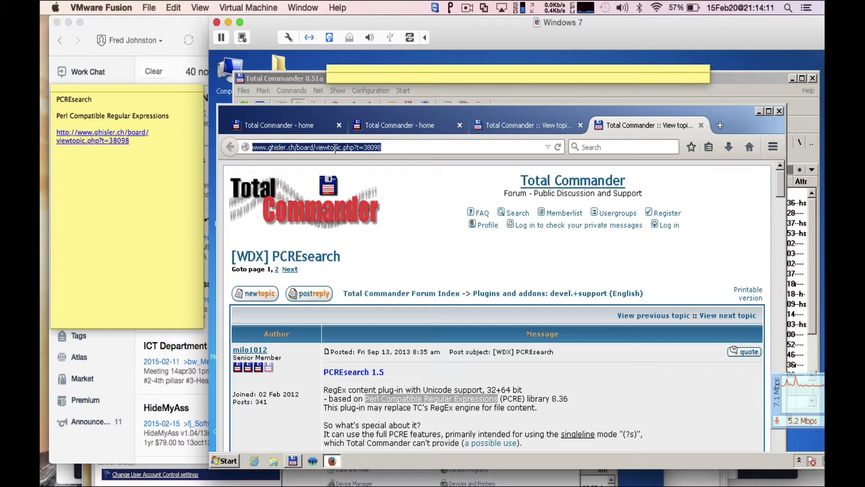
left_click(385, 146)
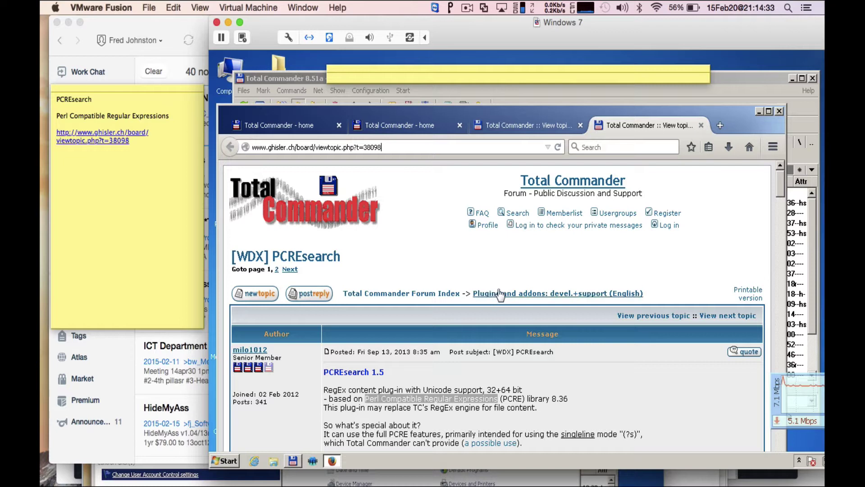
left_click(513, 292)
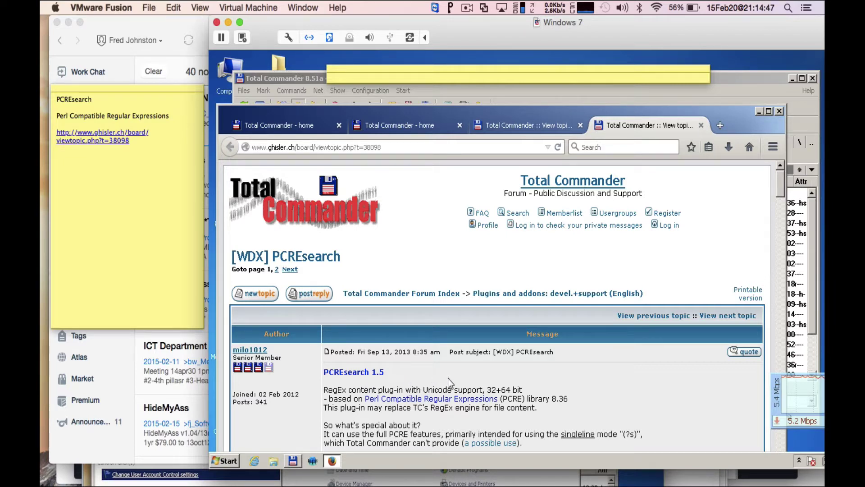
left_click(524, 126)
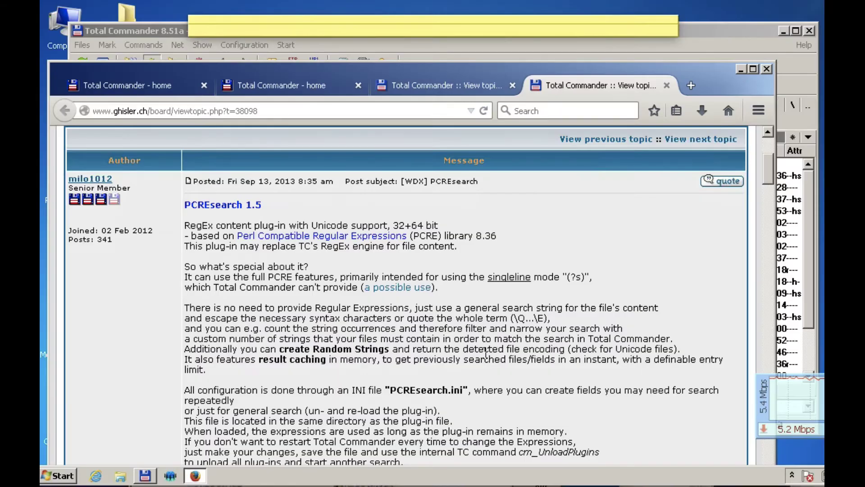
Open the totalcmd.net page linked for current version 1.5 in the PCREsearch forum post and locate its download link.
scroll(485, 353, "down", 15)
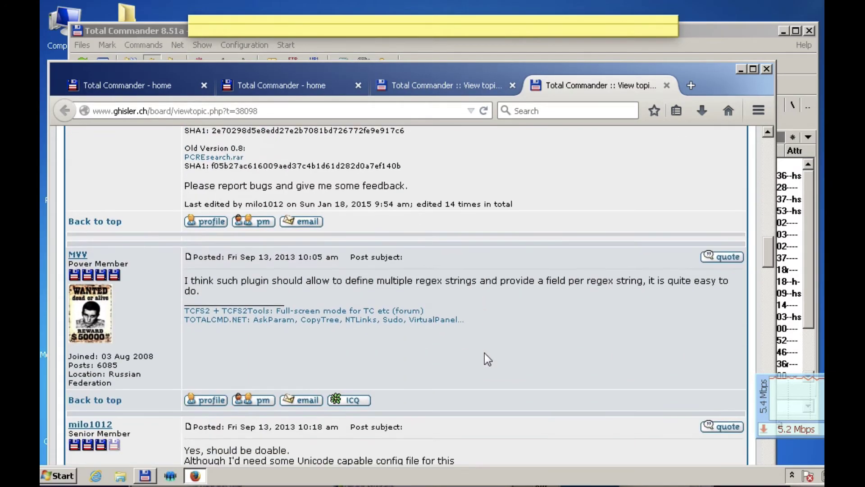
scroll(485, 353, "down", 1)
scroll(485, 353, "up", 3)
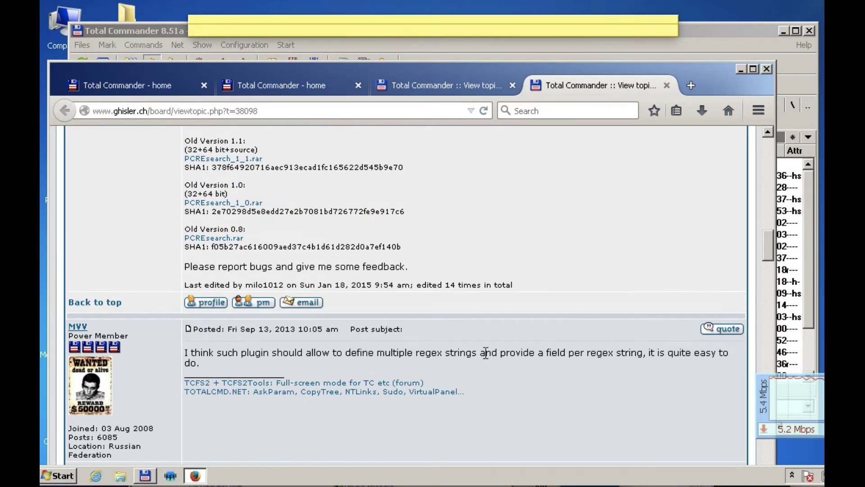
scroll(486, 352, "up", 6)
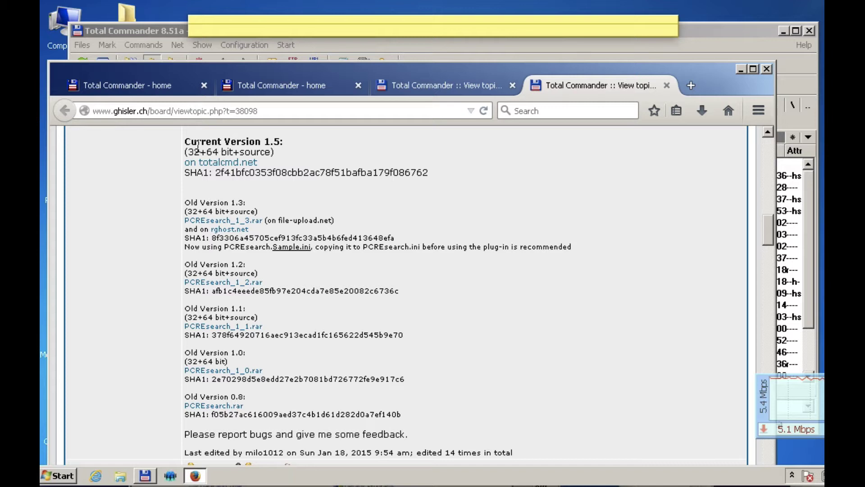
left_click(223, 163)
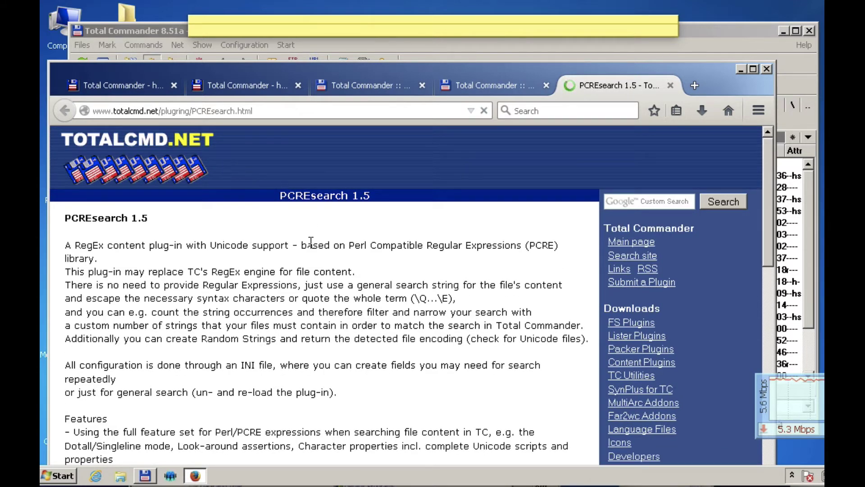
scroll(310, 255, "down", 2)
scroll(311, 254, "down", 2)
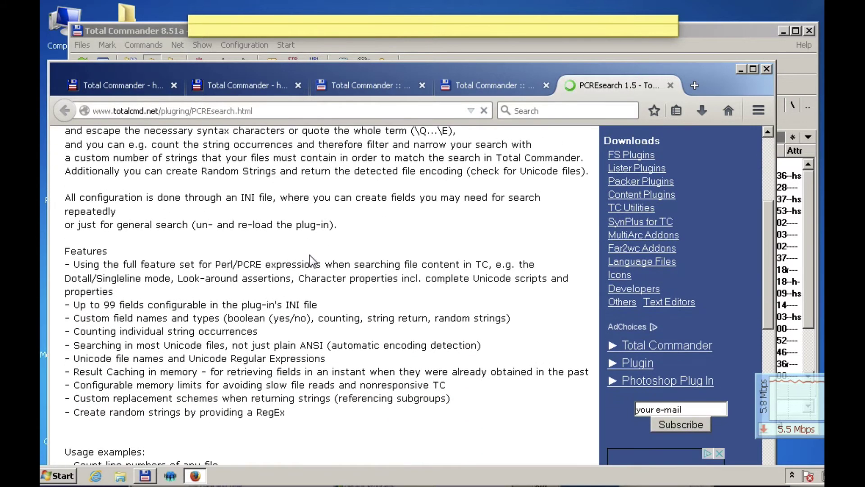
scroll(310, 255, "down", 5)
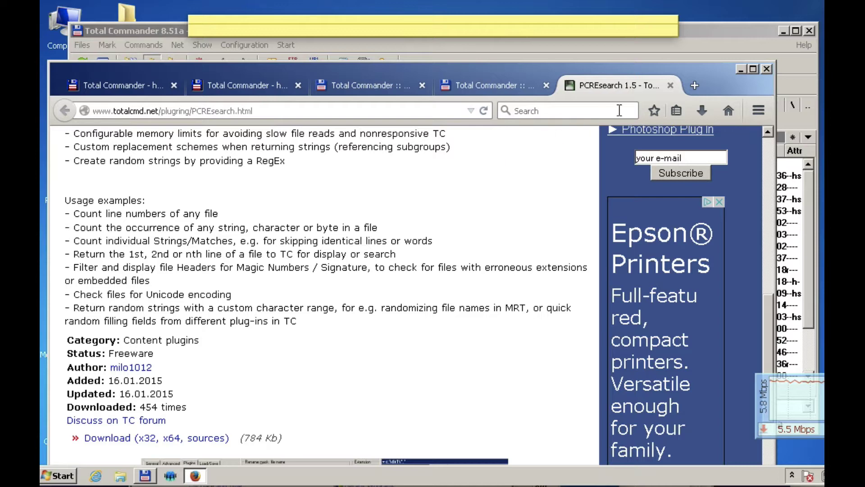
Switch to Total Commander and copy wdx_PCREsearch_1.5.rar from the FTP PCREsearch folder to the root of drive C.
left_click(741, 69)
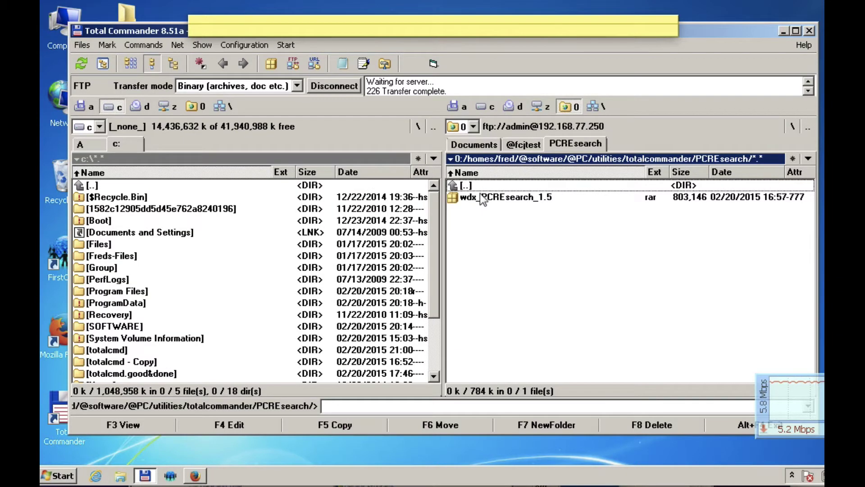
left_click(480, 196)
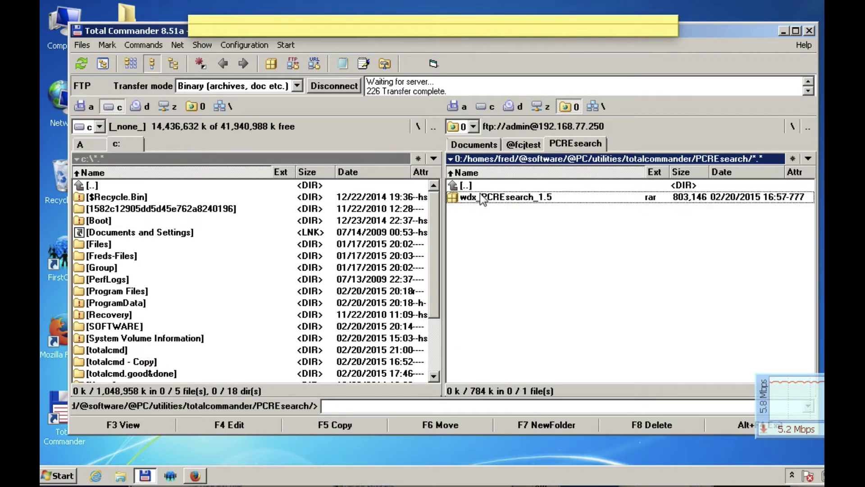
left_click(336, 421)
left_click(389, 251)
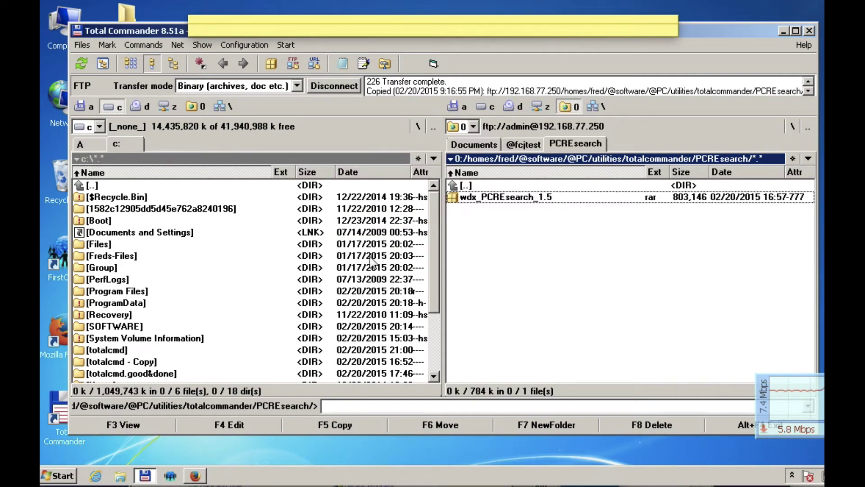
Install the PCREsearch plugin from c:\wdx_PCREsearch_1.5.rar into C:\totalcmd\plugins\wdx\PCREsearch and accept the content plugins list.
left_click(434, 352)
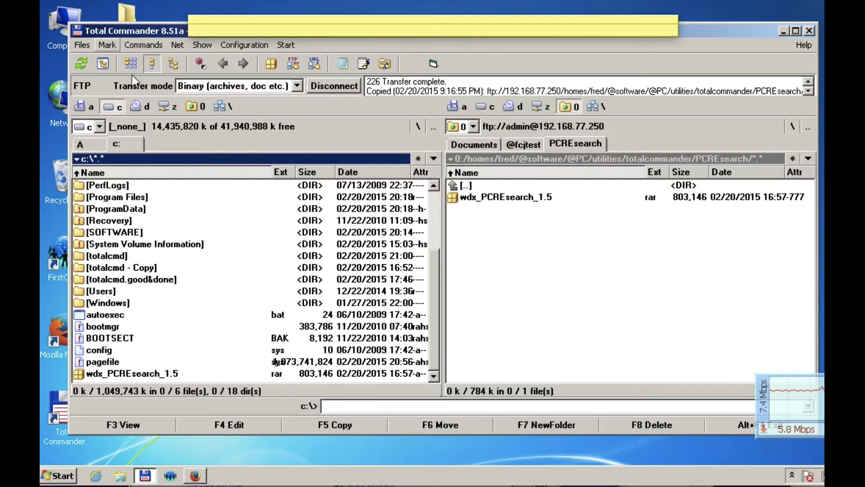
double_click(134, 374)
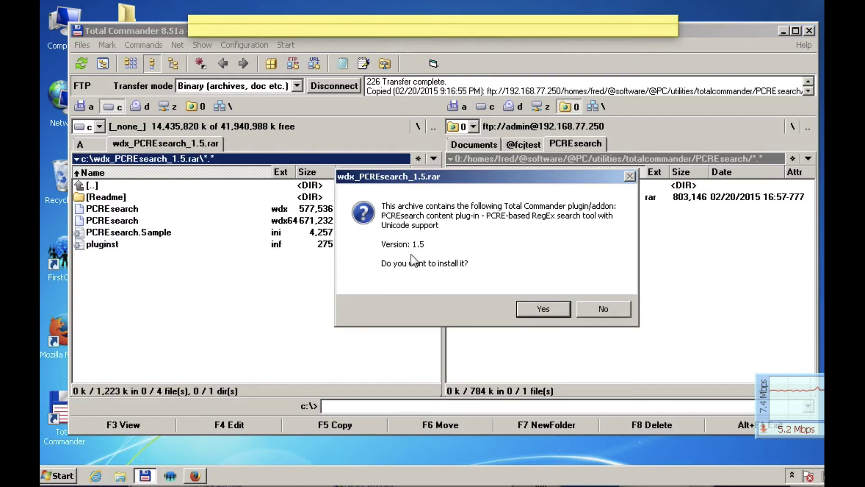
left_click(547, 307)
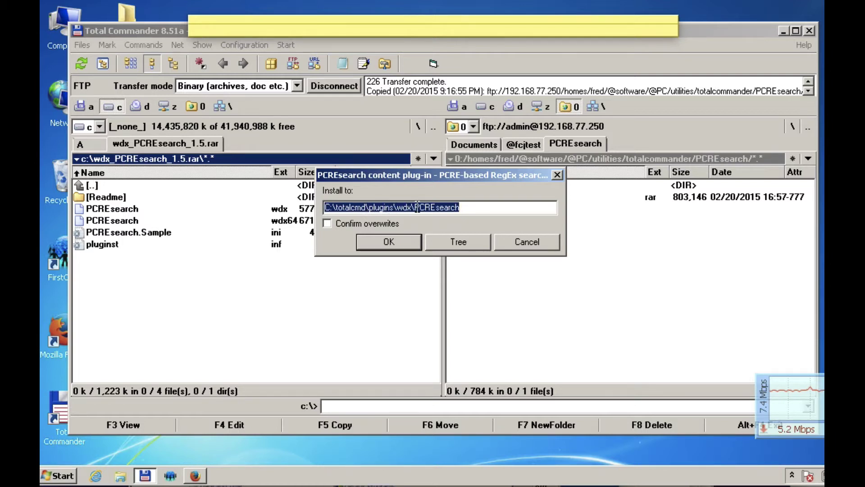
left_click(495, 208)
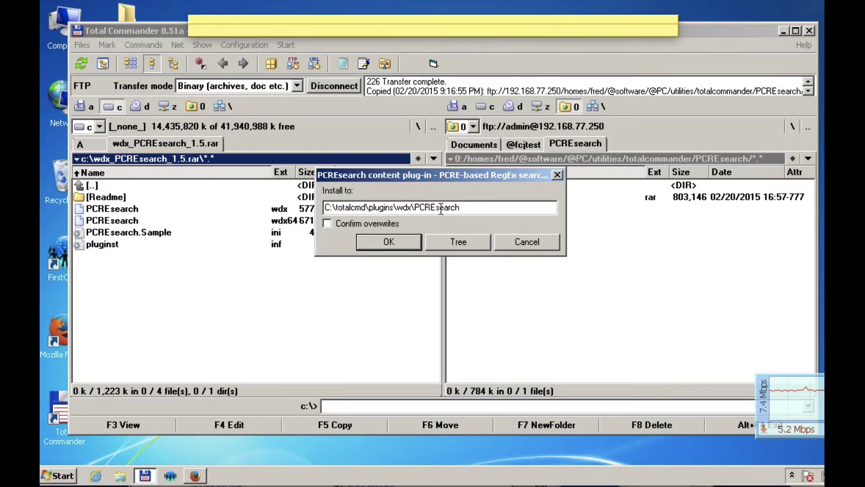
left_click(382, 243)
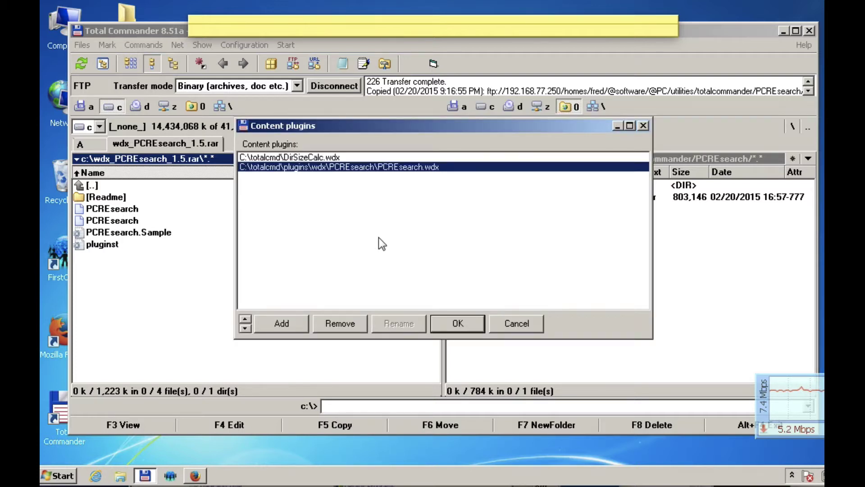
left_click(282, 323)
left_click(645, 428)
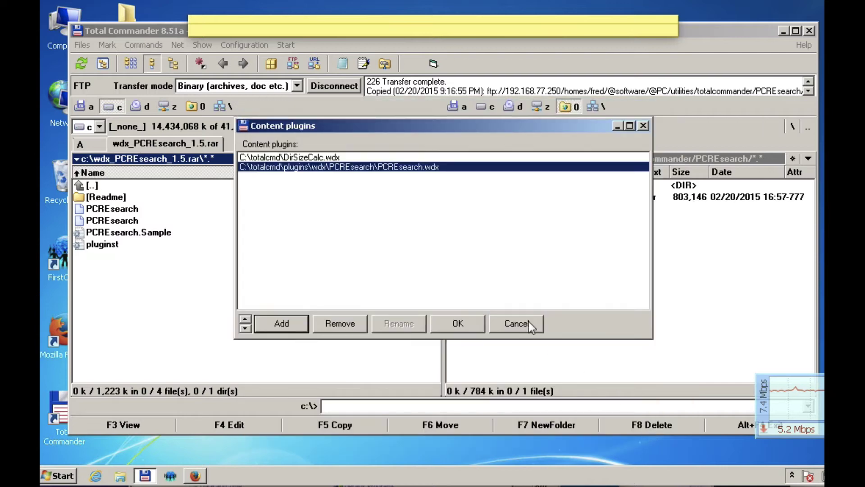
left_click(471, 322)
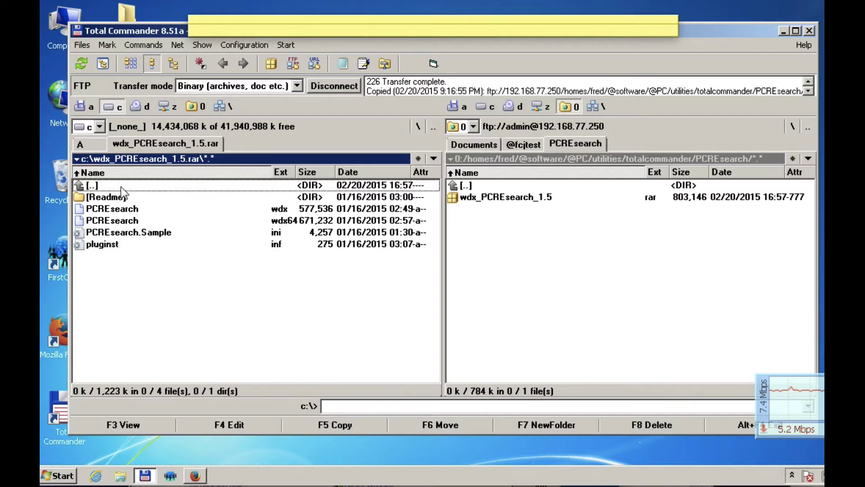
Leave the archive and open the installed plugin's folder, c:\totalcmd\plugins\wdx\PCREsearch.
left_click(434, 126)
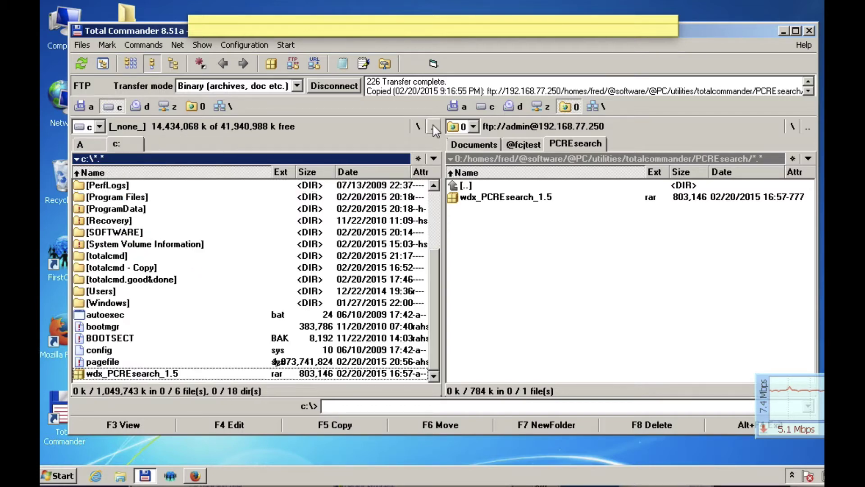
double_click(112, 256)
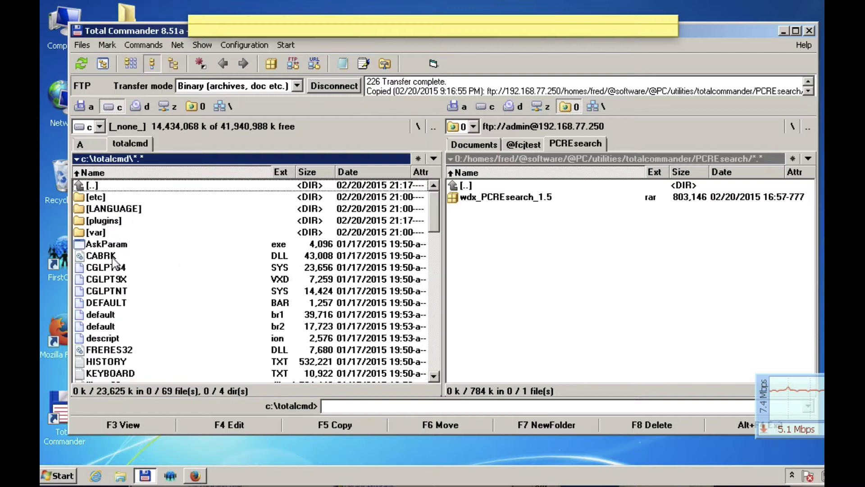
double_click(104, 221)
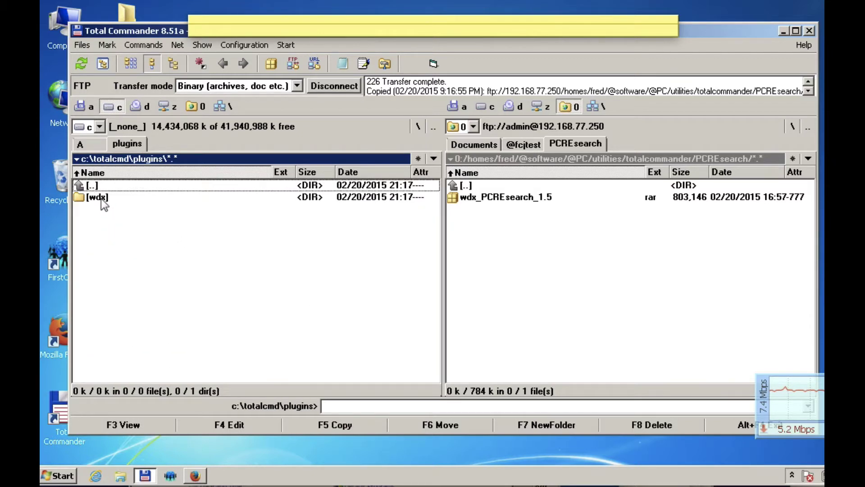
double_click(101, 199)
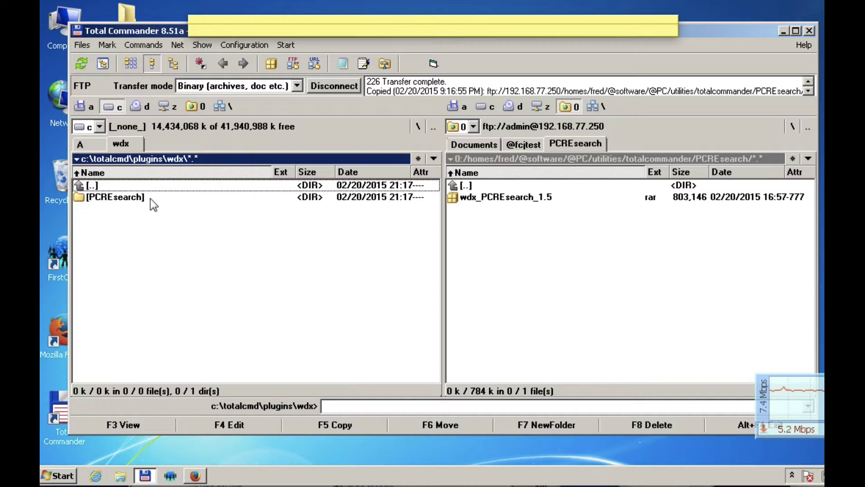
double_click(110, 197)
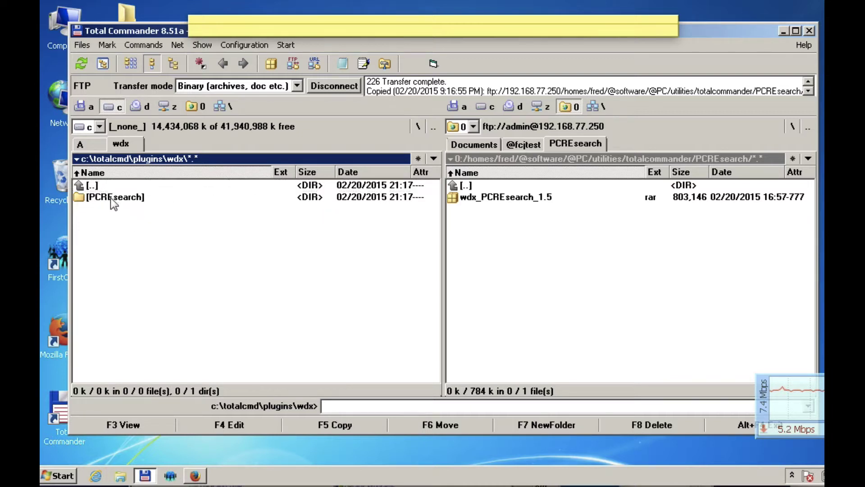
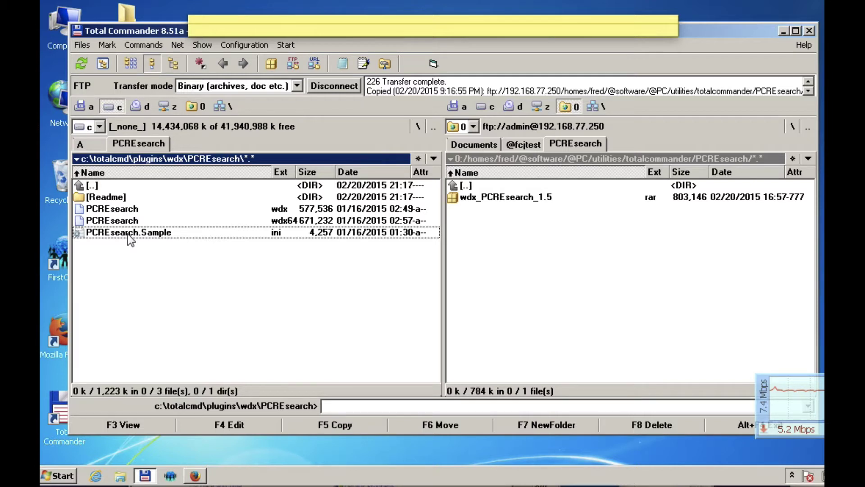
Duplicate PCREsearch.Sample.ini within the PCREsearch plugin folder.
right_click(128, 234)
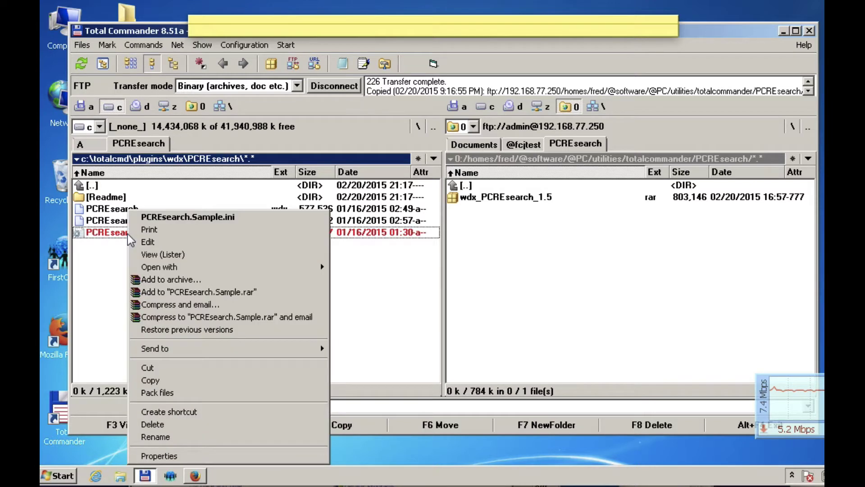
left_click(154, 381)
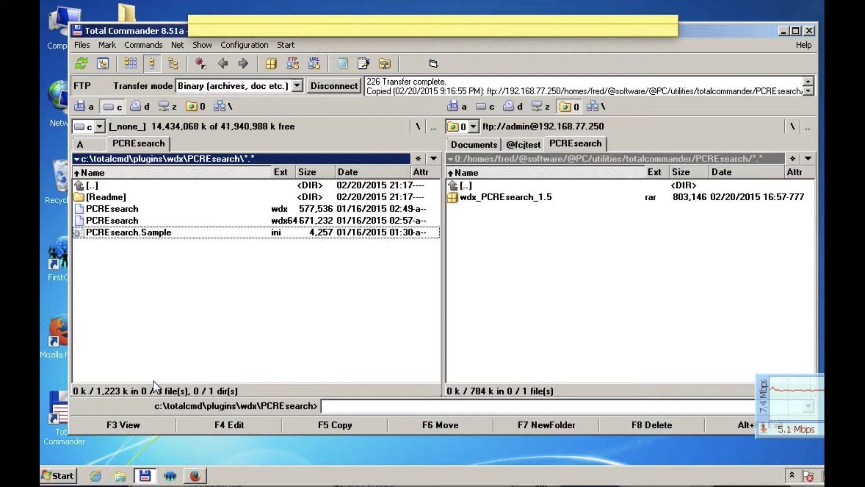
right_click(149, 279)
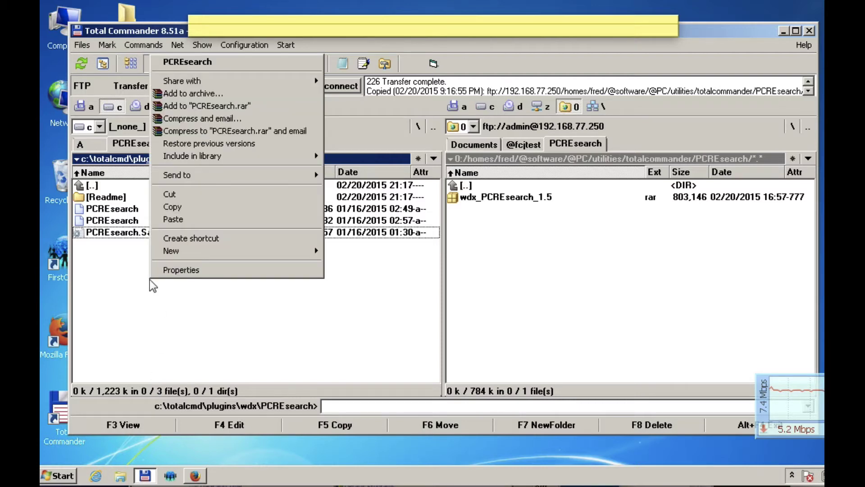
left_click(168, 219)
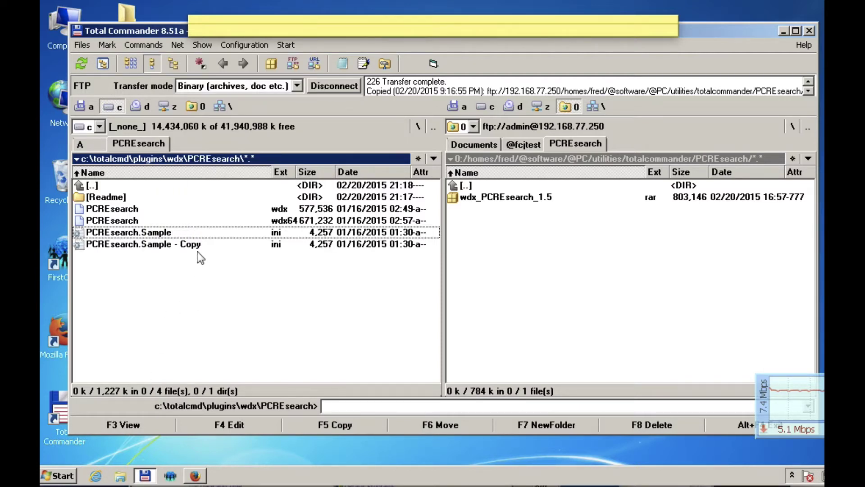
Rename the copied sample file in the PCREsearch folder to PCREsearch.ini.
left_click(196, 248)
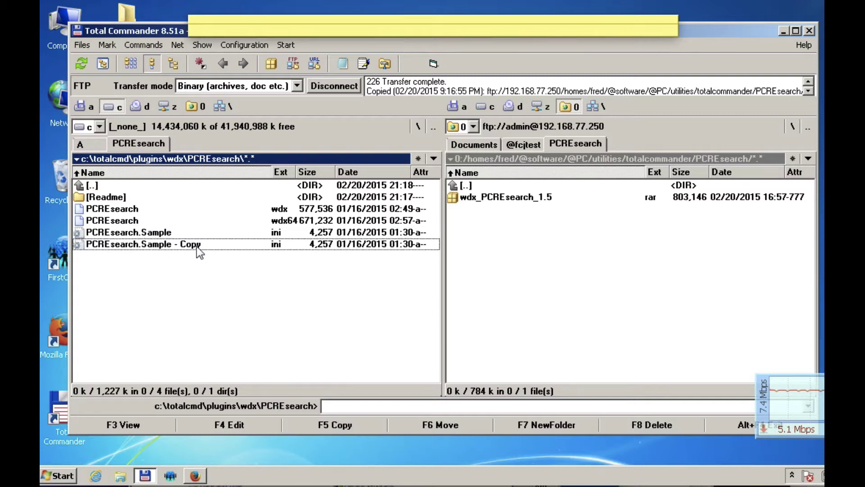
left_click(196, 246)
key("Right")
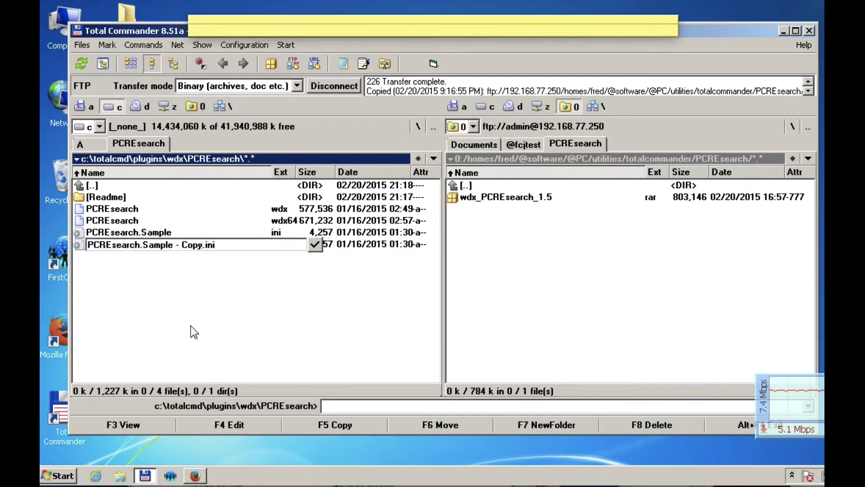
key("BackSpace")
key("BackSpace")
key("BackSpace")
key("BackSpace")
key("BackSpace")
key("BackSpace")
key("BackSpace")
key("BackSpace")
key("BackSpace")
key("BackSpace")
key("BackSpace")
key("BackSpace")
key("BackSpace")
key("BackSpace")
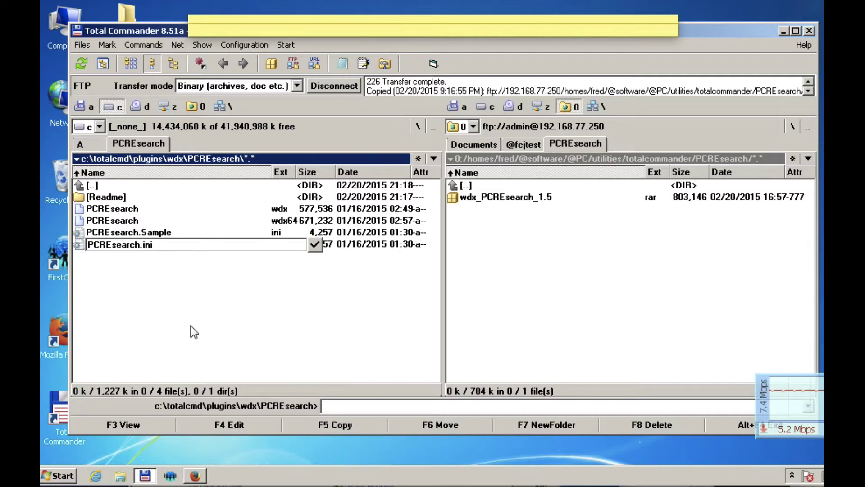
key("Return")
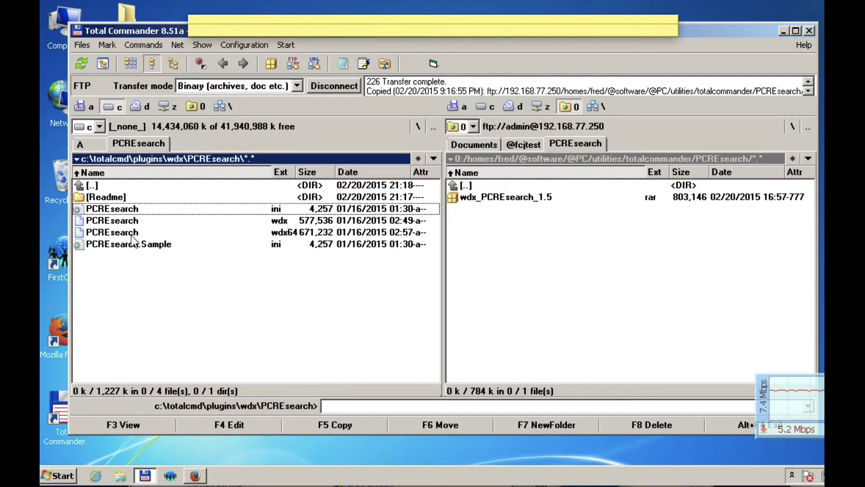
View PCREsearch.ini, examine its regex definitions, names and expression types, and close the viewer.
left_click(148, 417)
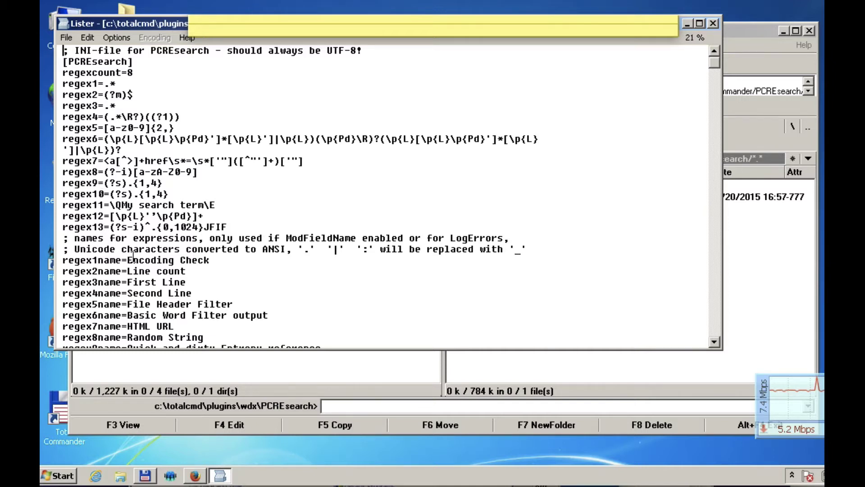
scroll(134, 257, "down", 3)
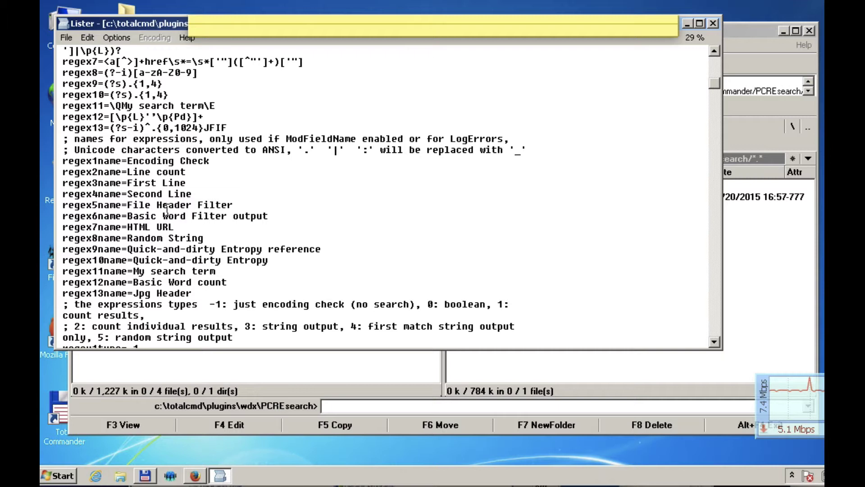
scroll(166, 209, "down", 1)
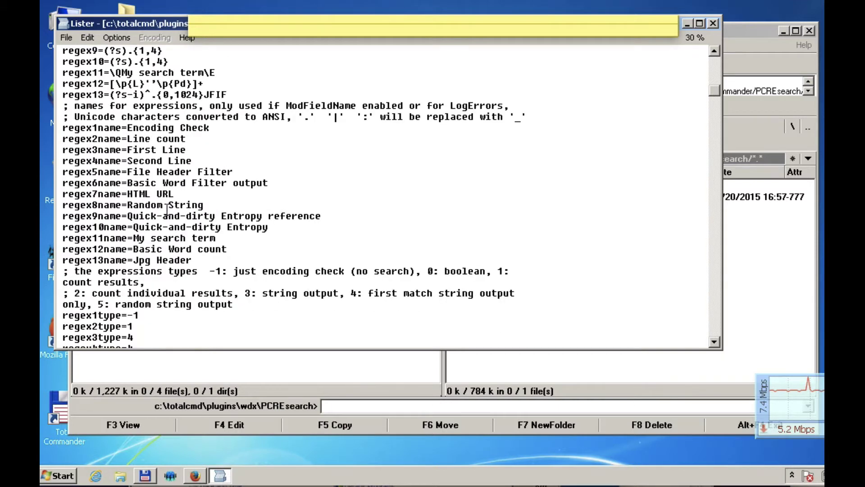
scroll(166, 209, "down", 2)
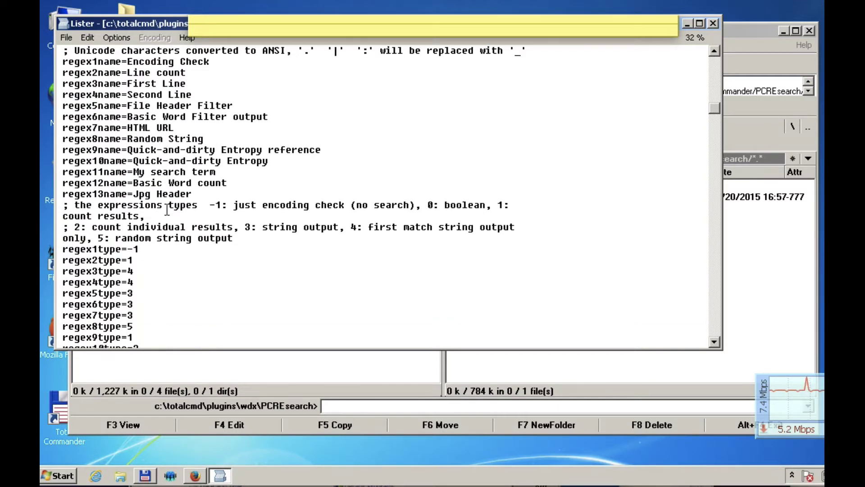
scroll(166, 209, "down", 1)
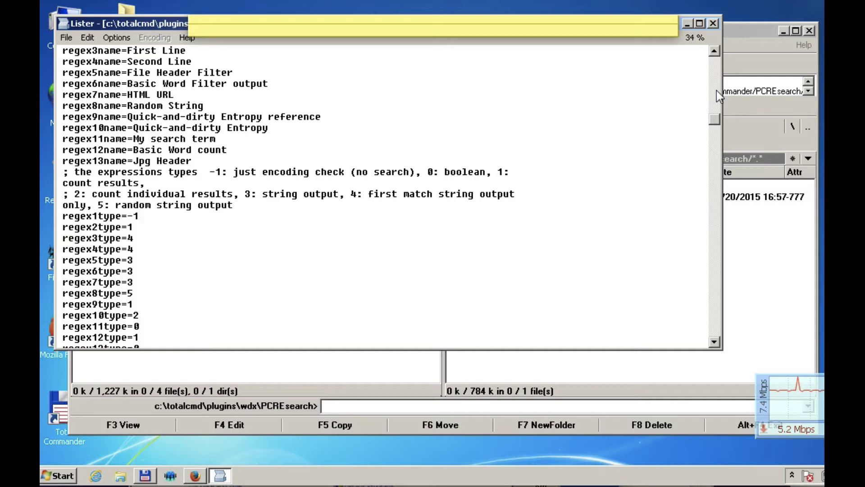
scroll(498, 68, "up", 7)
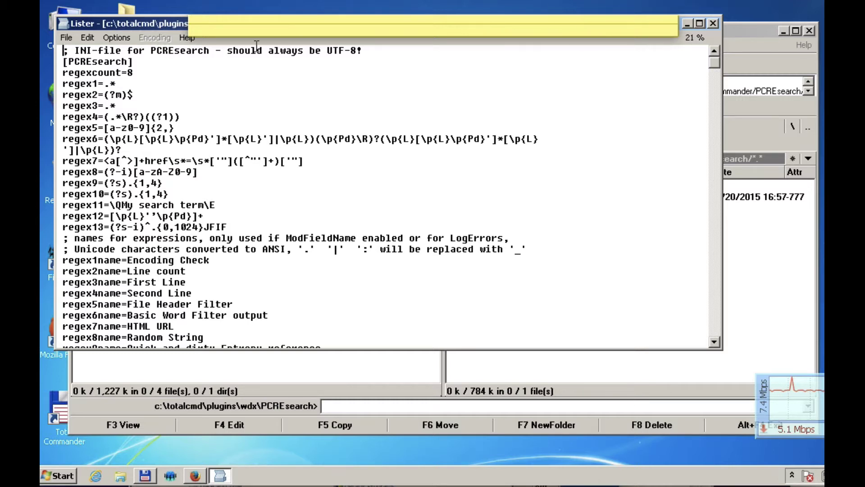
left_click(712, 23)
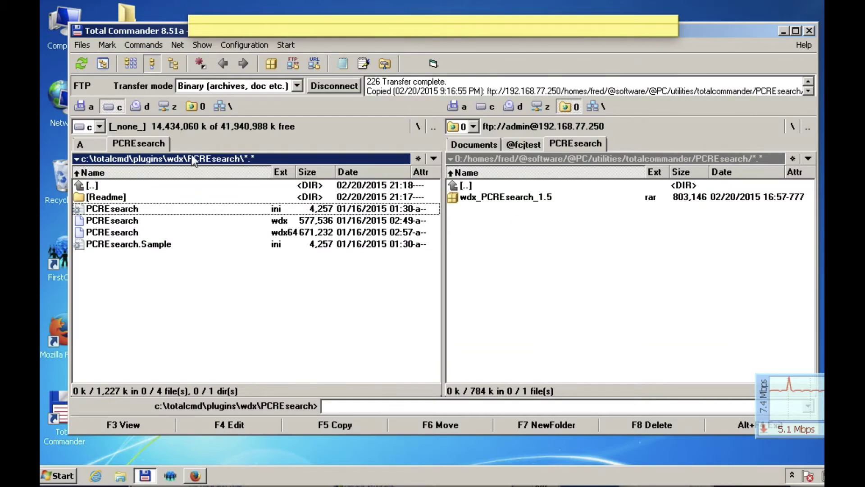
Start a file search in c:\totalcmd\plugins\wdx\PCREsearch and enable searching in plugins with the pcresearch plugin.
left_click(144, 44)
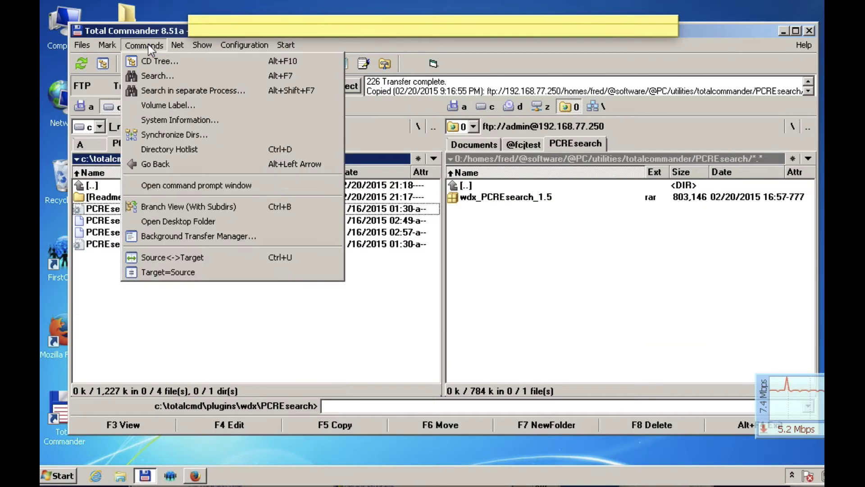
left_click(156, 77)
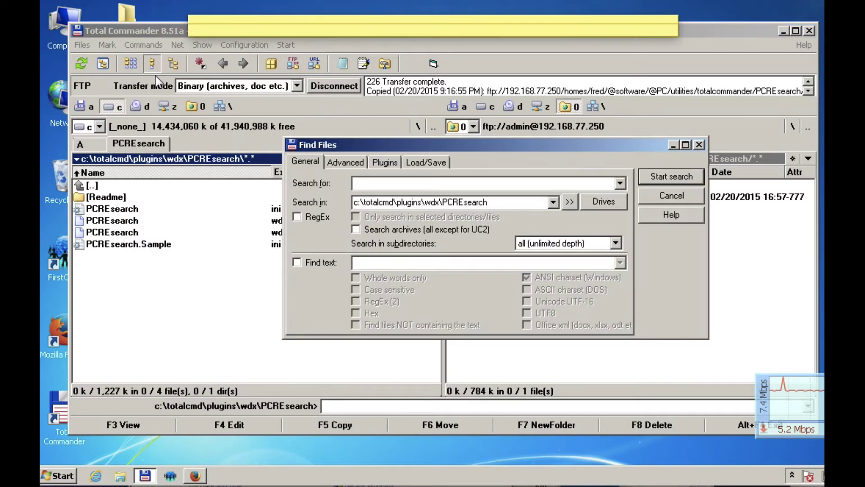
left_click(385, 161)
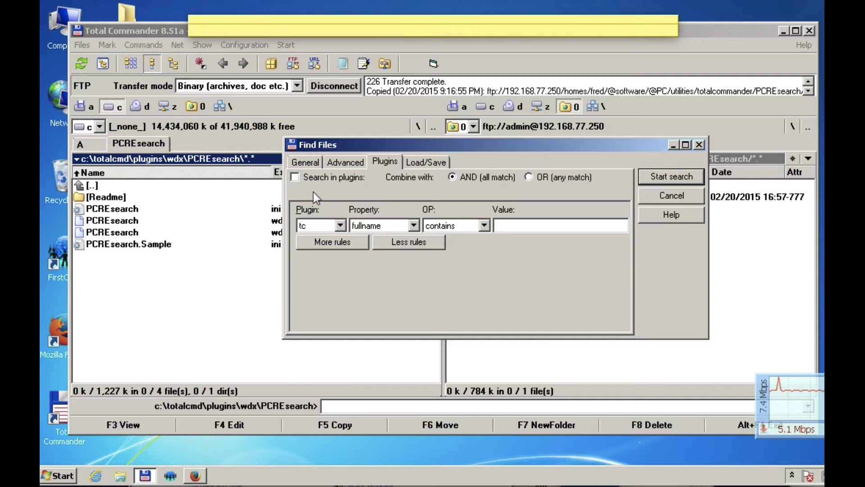
left_click(296, 177)
left_click(339, 226)
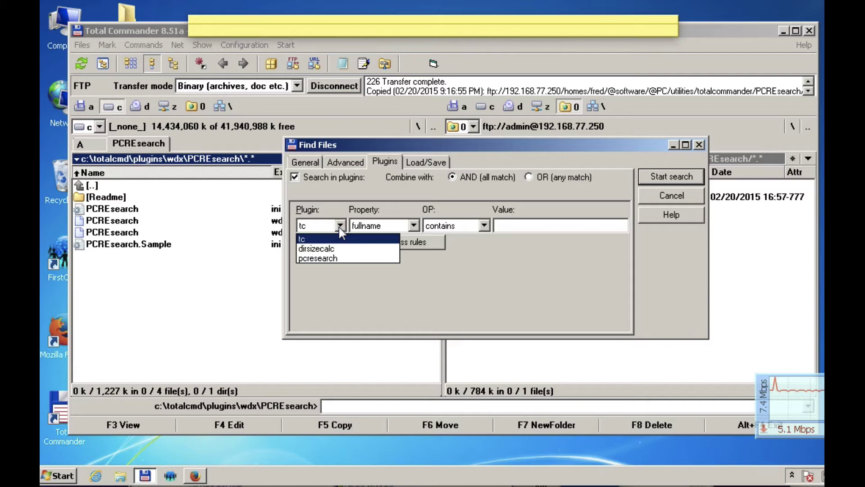
left_click(316, 258)
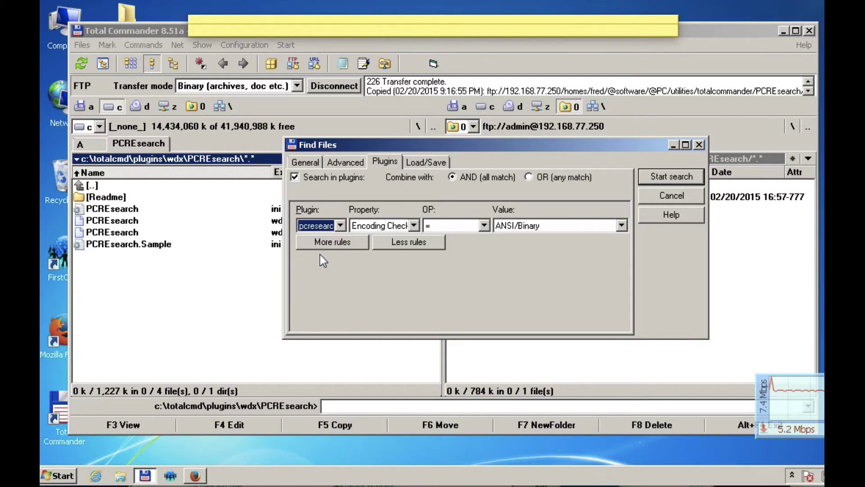
Search for files whose First Line property contains "pcre" and go to PCRE license.txt from the results.
left_click(413, 225)
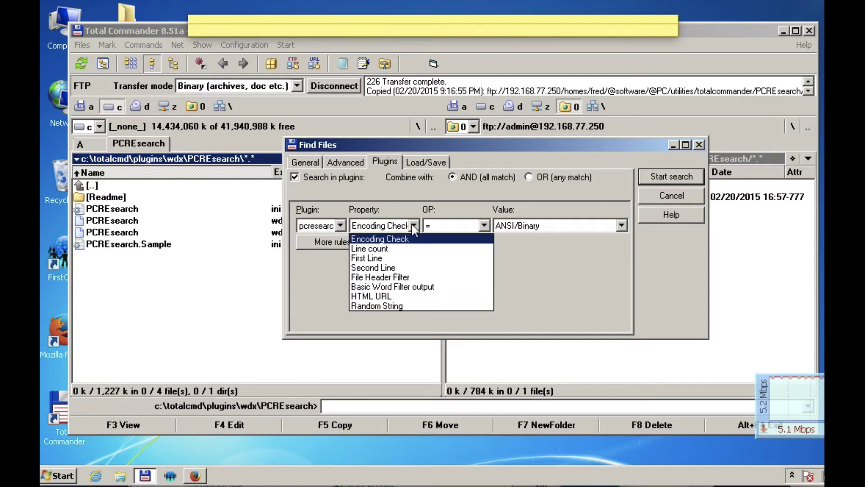
left_click(361, 259)
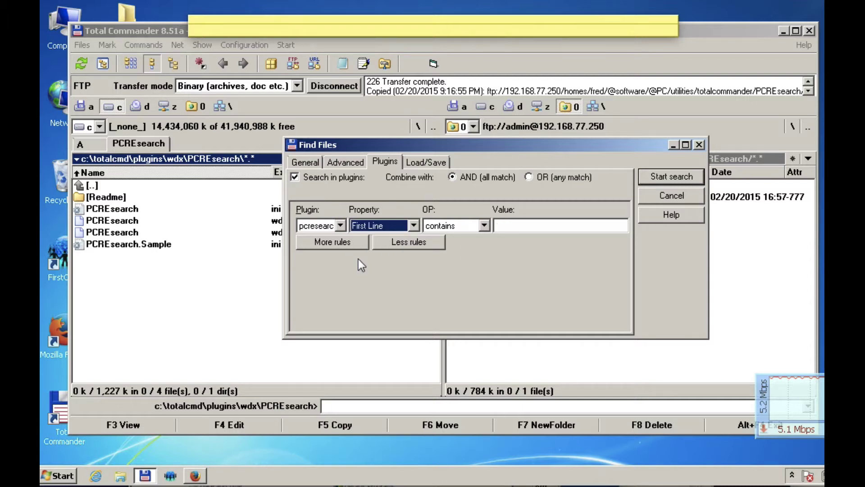
left_click(524, 226)
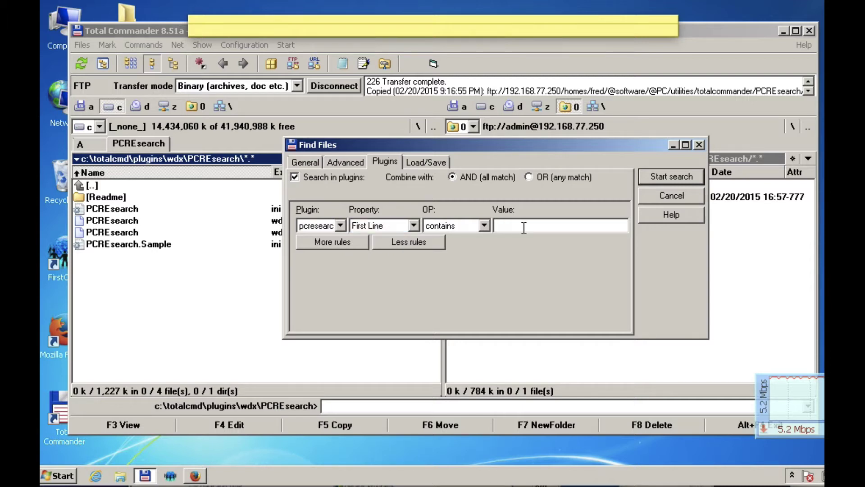
type("pcre")
left_click(665, 179)
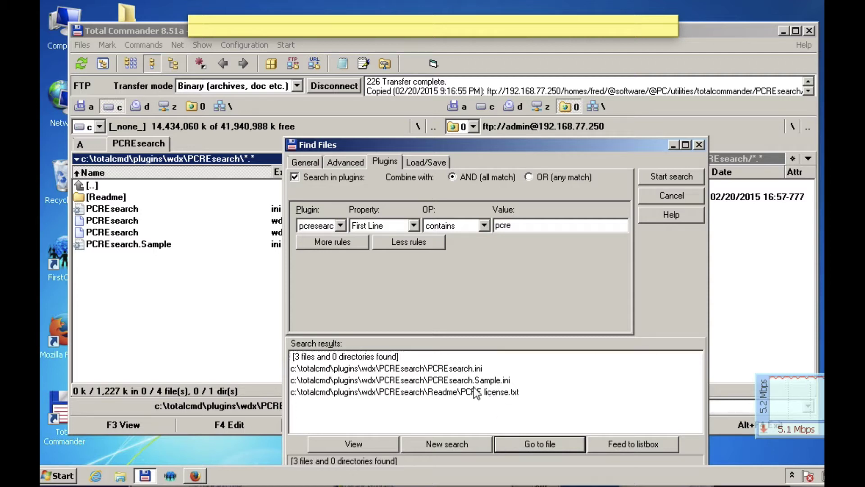
left_click(477, 392)
left_click(526, 445)
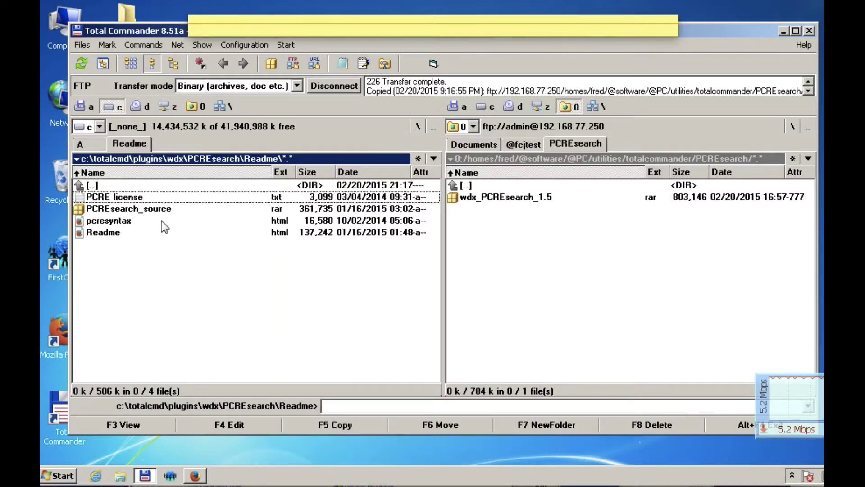
View Readme.html and PCRE license.txt from the plugin's Readme folder, closing the viewer after each file.
left_click(115, 234)
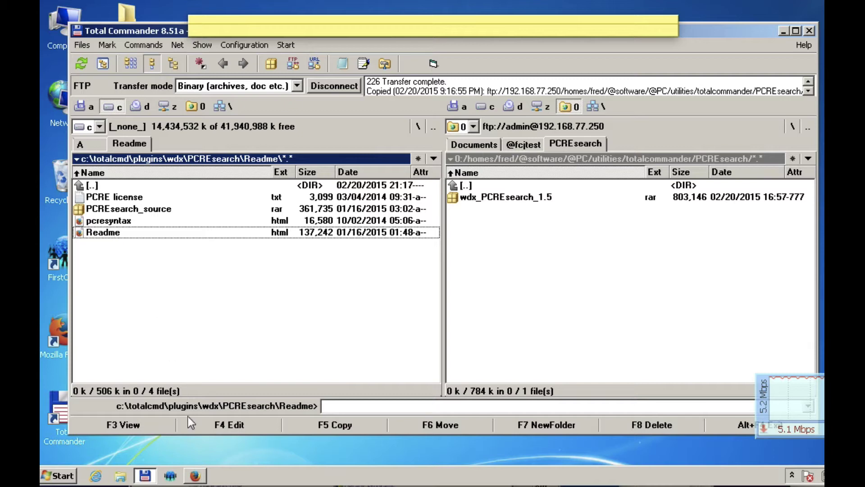
left_click(130, 418)
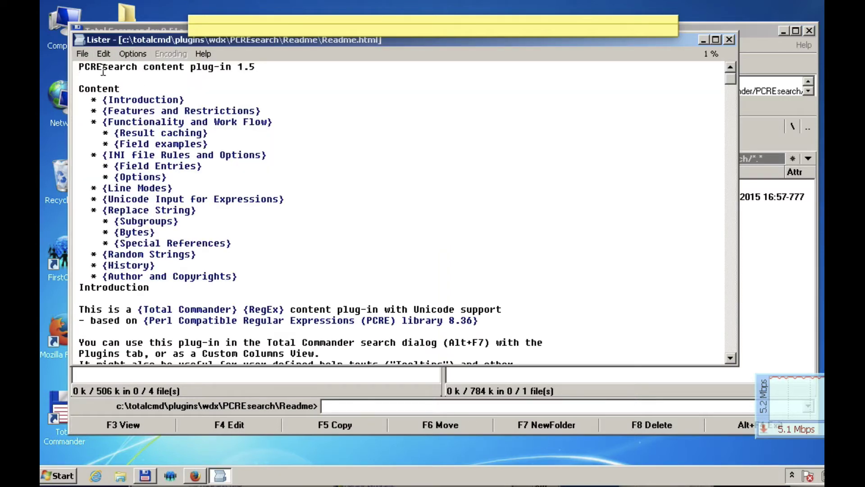
left_click(730, 39)
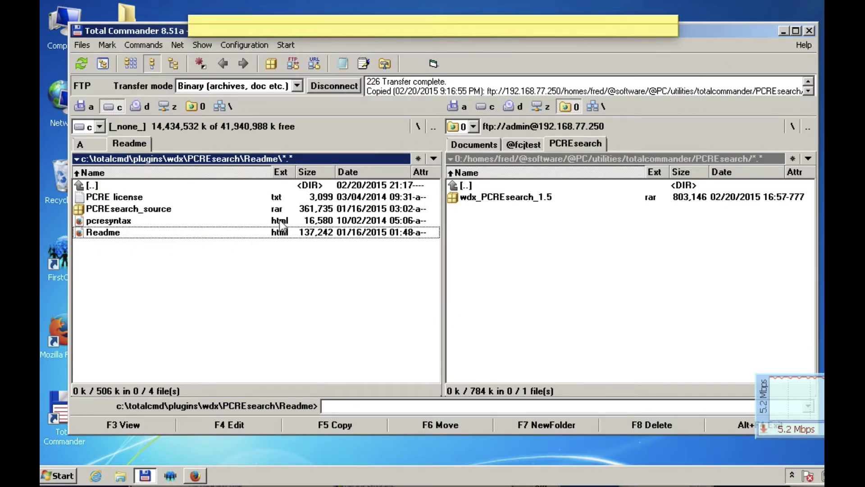
left_click(149, 196)
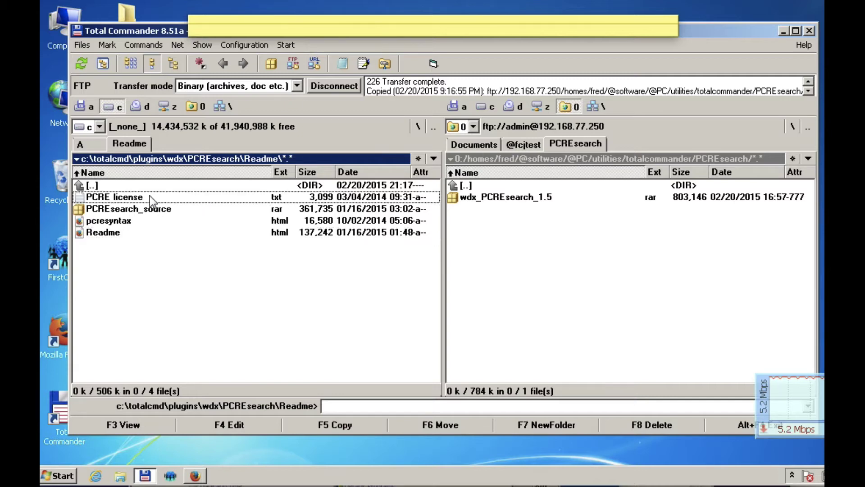
left_click(154, 429)
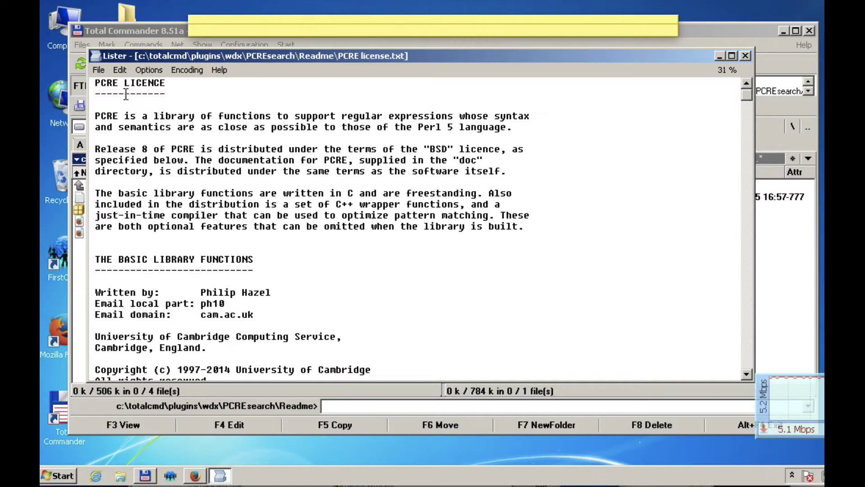
left_click(745, 56)
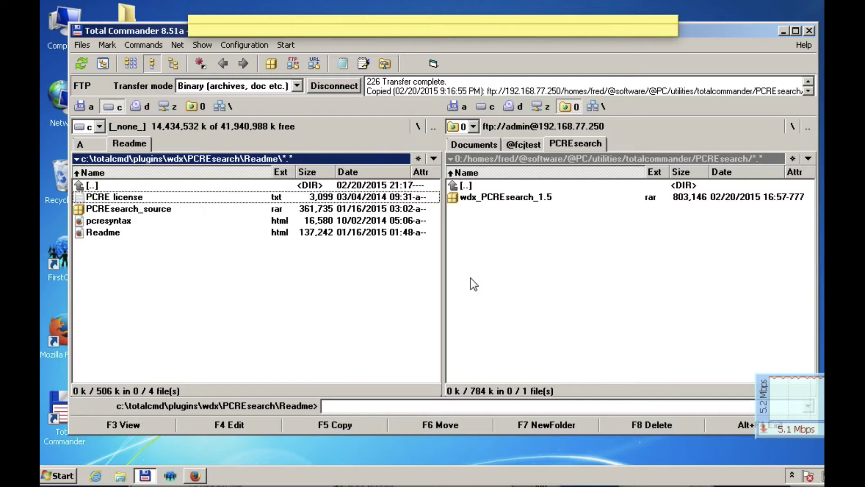
Switch to Firefox and read the forum topic on PCREsearch basic installation and usage, including the reply's setup instructions.
left_click(195, 475)
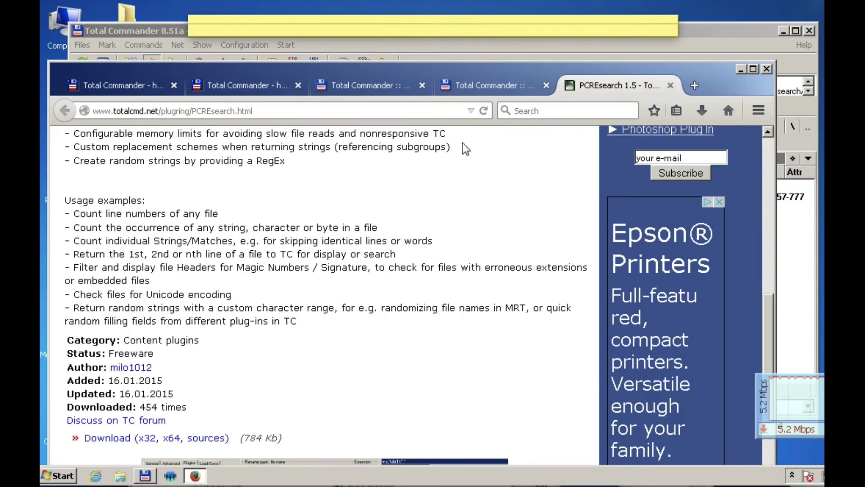
left_click(487, 87)
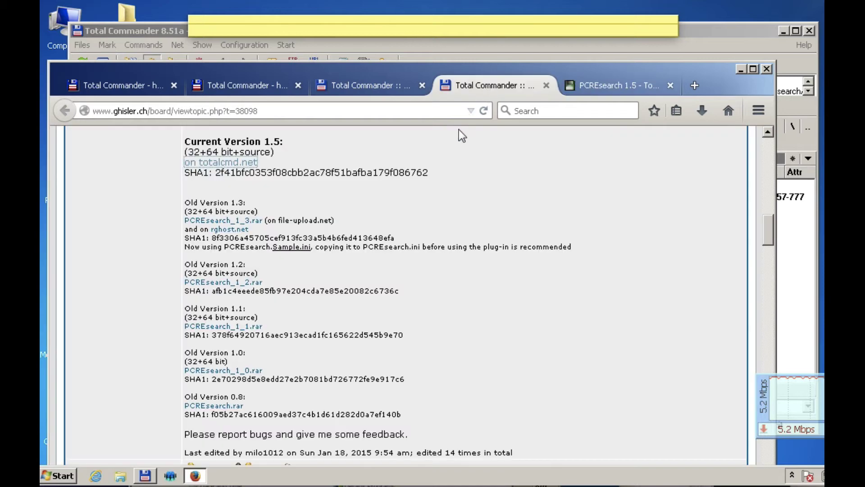
left_click(368, 89)
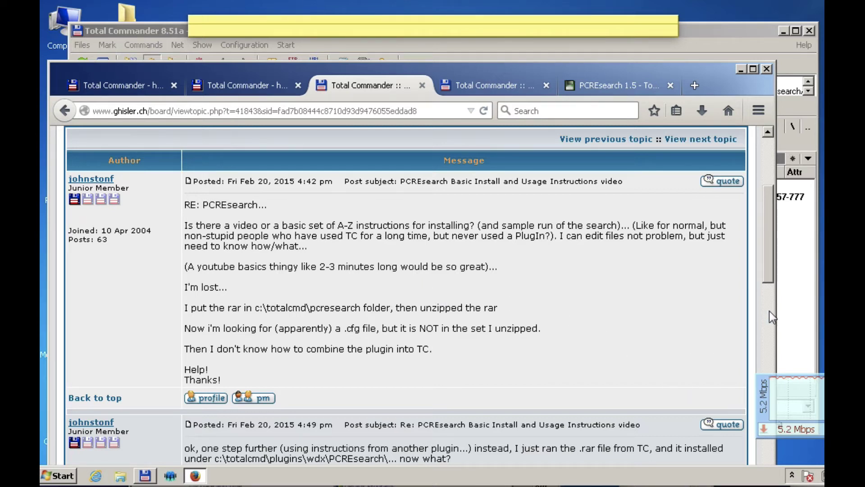
left_click_drag(771, 253, 774, 337)
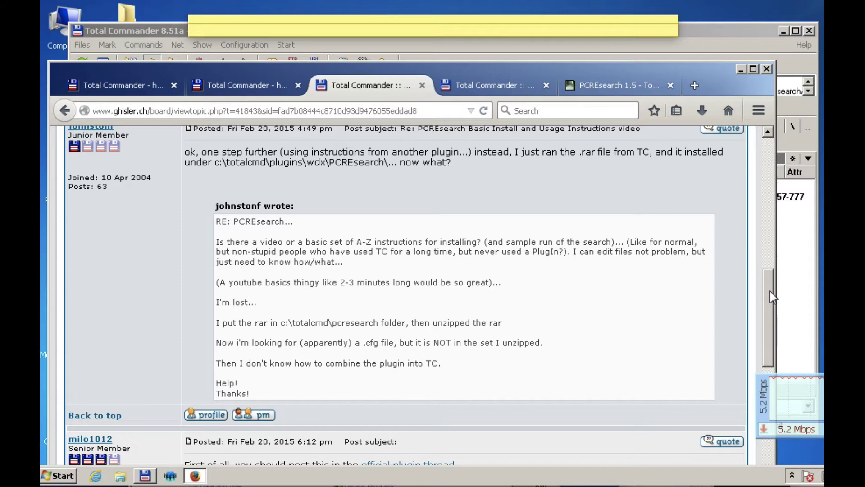
left_click_drag(769, 291, 769, 377)
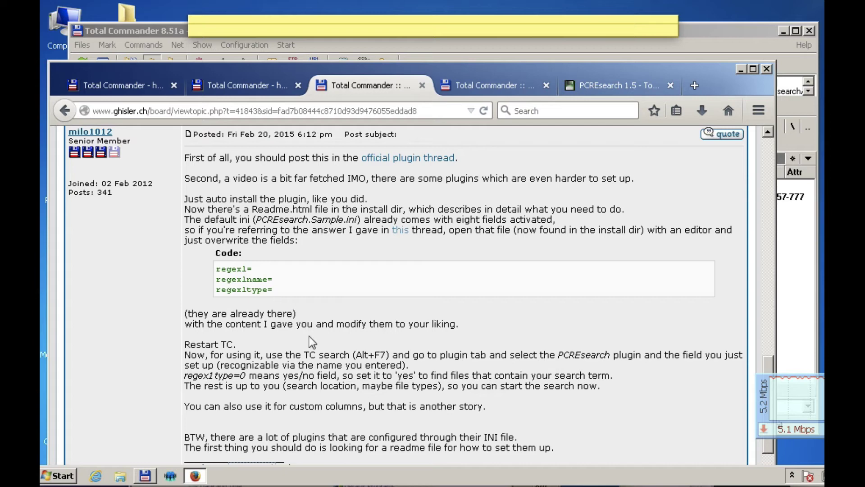
scroll(311, 343, "down", 5)
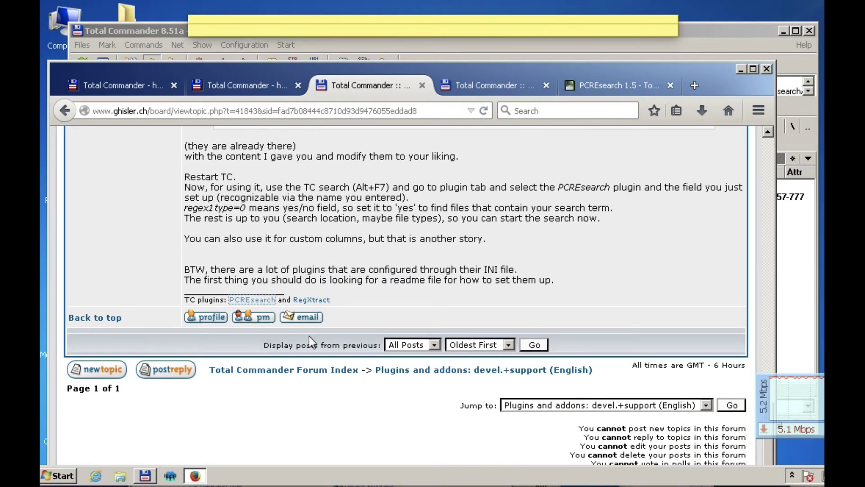
scroll(309, 336, "down", 1)
scroll(310, 336, "up", 3)
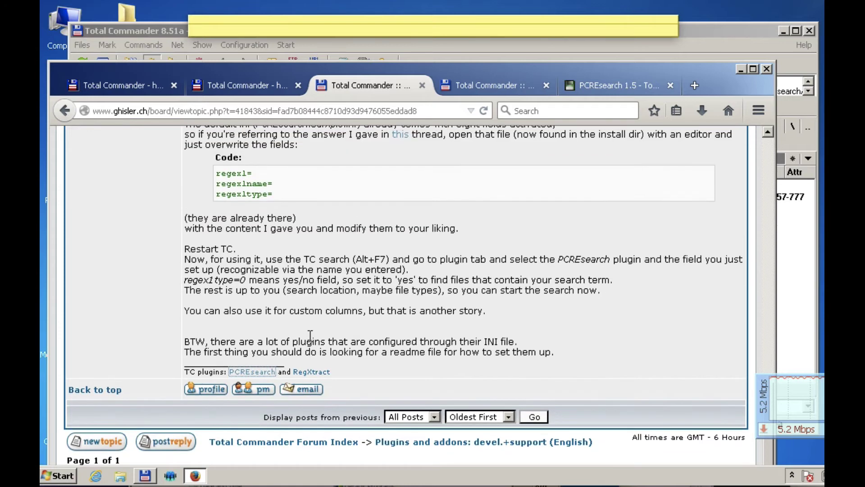
scroll(310, 341, "up", 3)
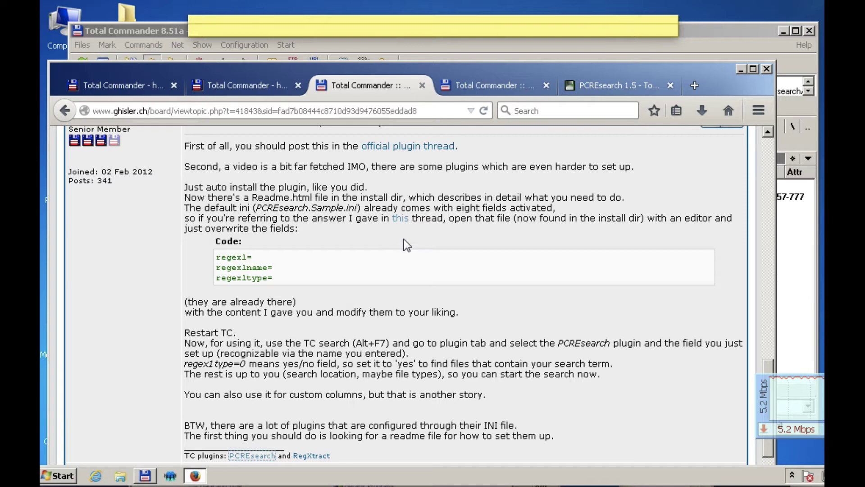
Open the linked forum thread and read the replies on finding two words near each other with PCREsearch, including the ORANGE/APPLE example.
left_click(405, 218)
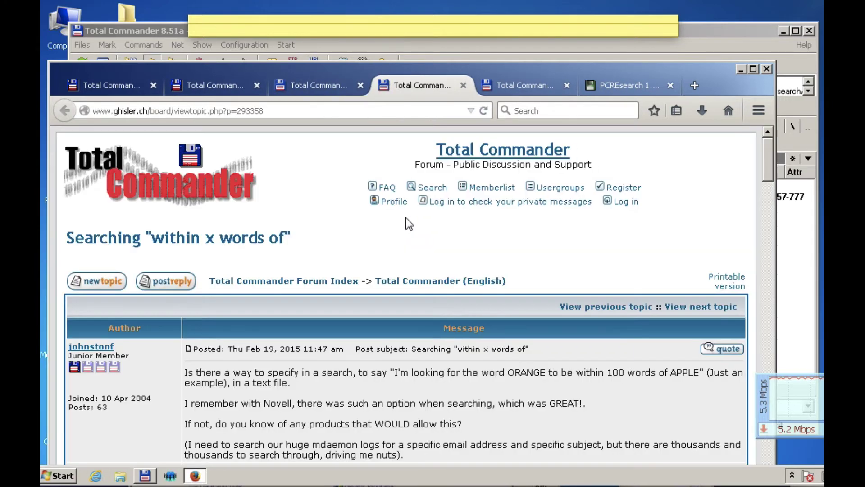
scroll(357, 371, "down", 3)
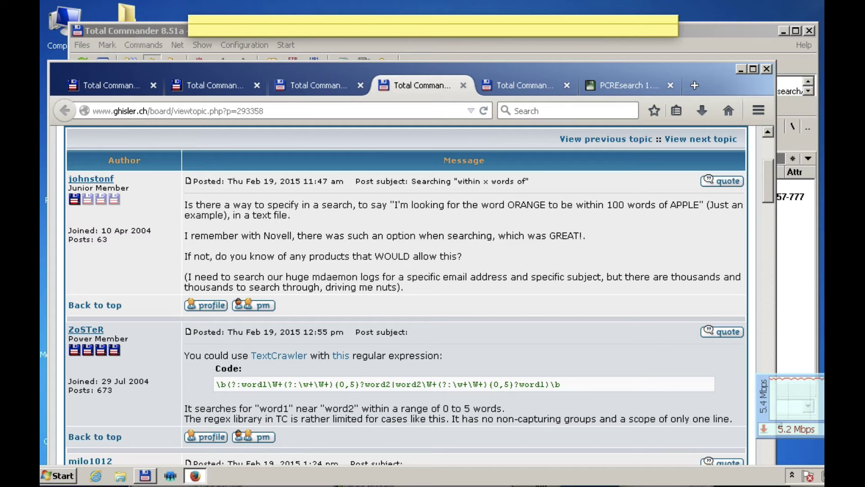
scroll(427, 340, "down", 3)
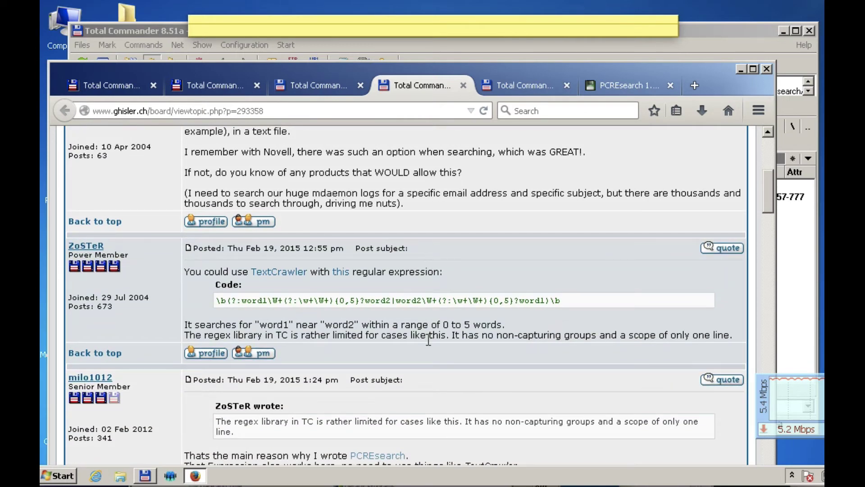
scroll(428, 340, "down", 3)
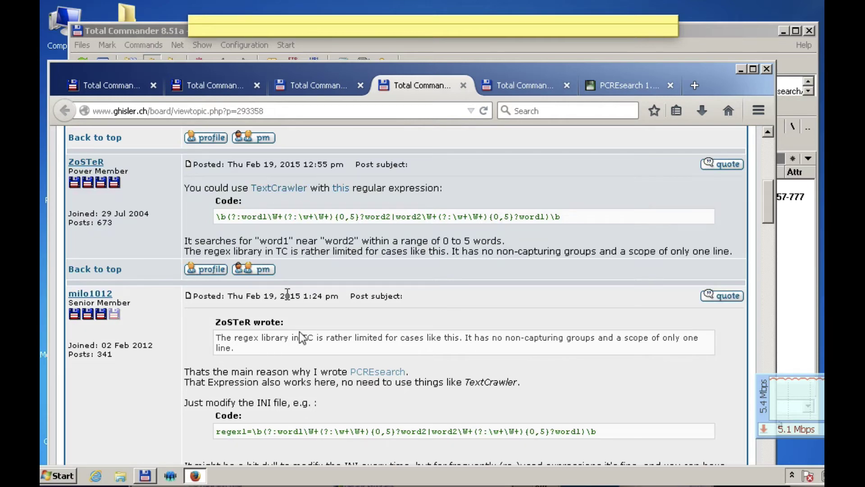
scroll(291, 338, "down", 6)
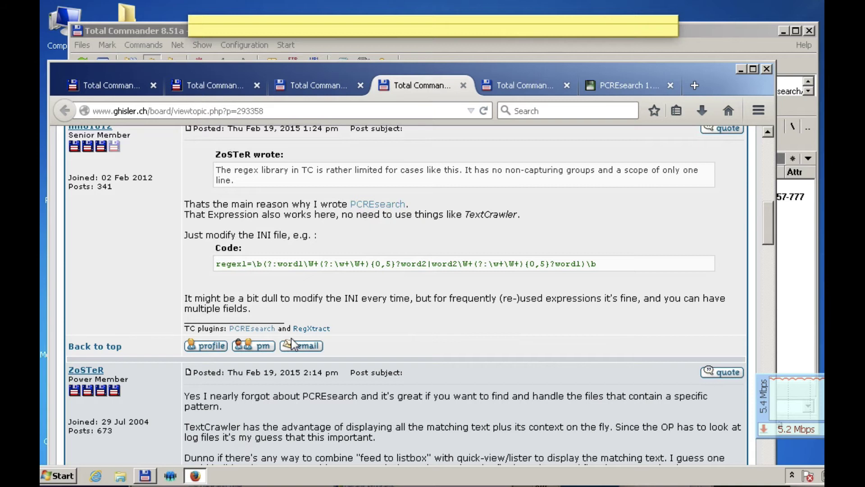
scroll(291, 337, "up", 3)
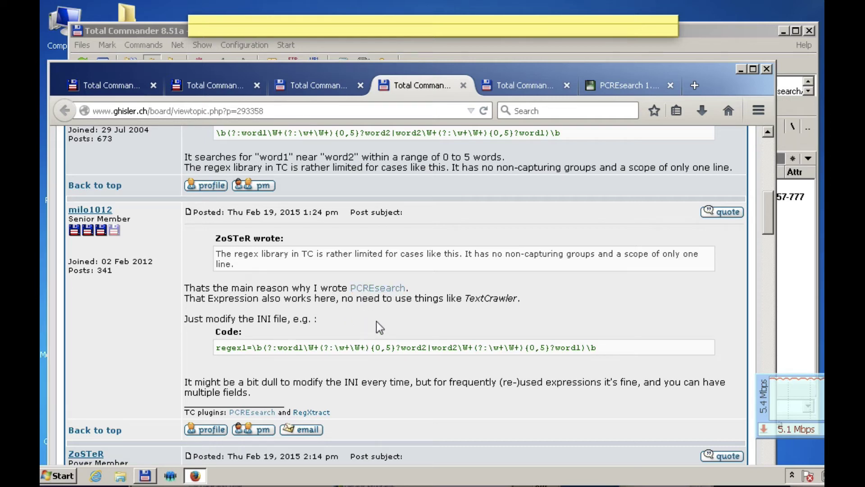
scroll(376, 320, "down", 4)
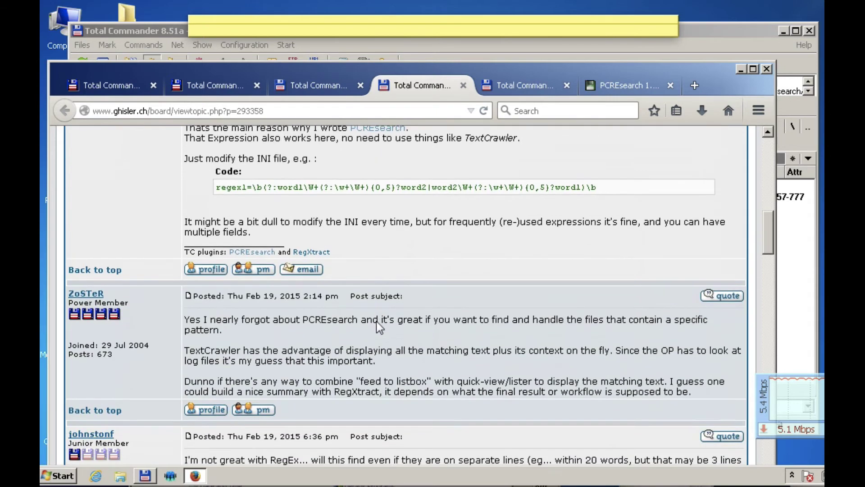
scroll(377, 321, "down", 6)
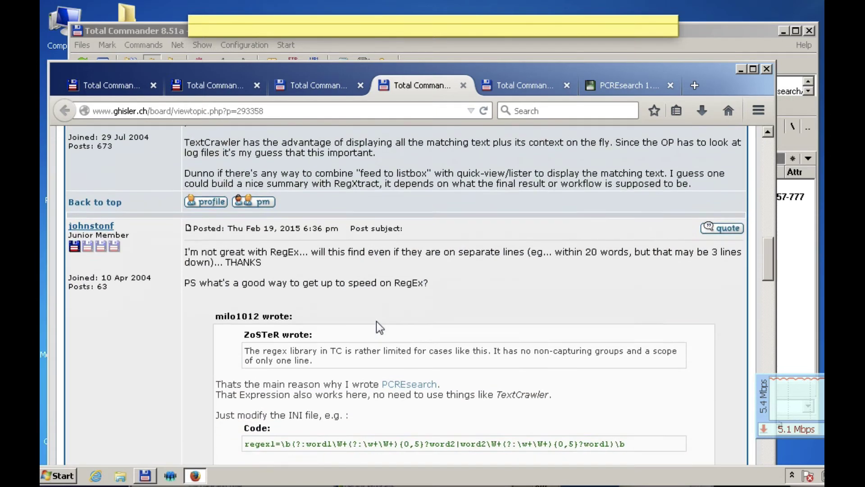
scroll(377, 321, "down", 6)
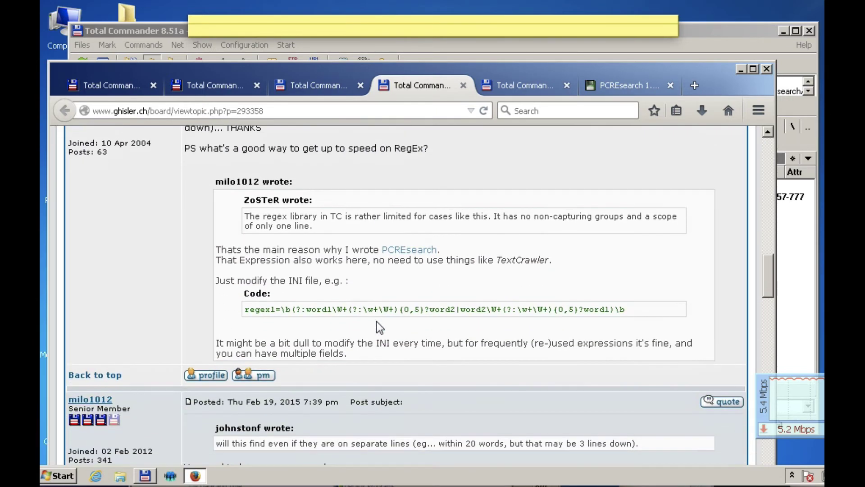
scroll(376, 321, "down", 4)
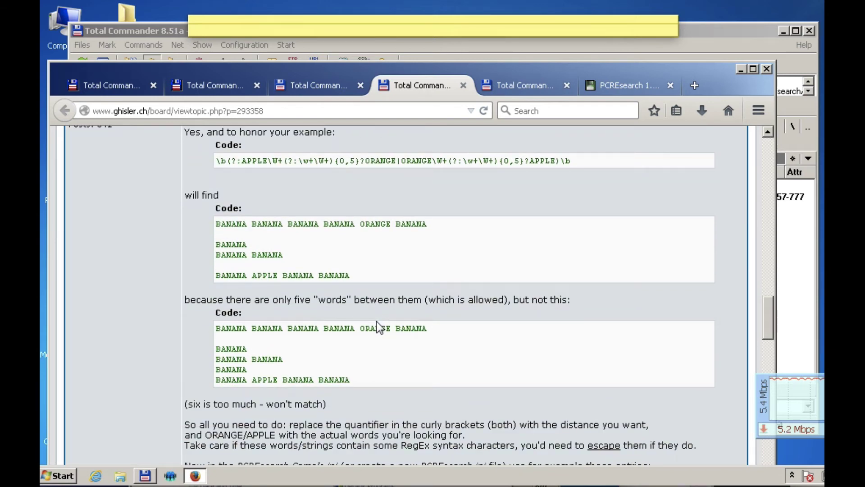
Copy the example [PCREsearch] code block with the regex1, regex1name and regex1type entries from the forum reply.
scroll(464, 358, "down", 6)
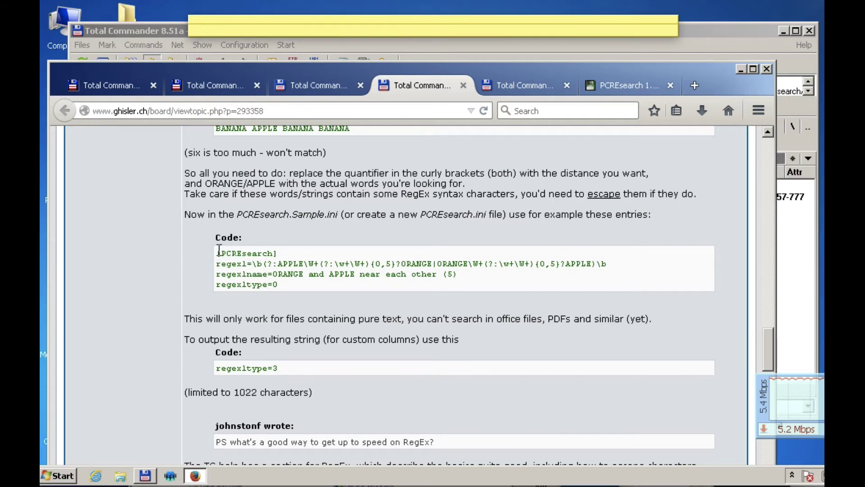
left_click_drag(219, 249, 293, 297)
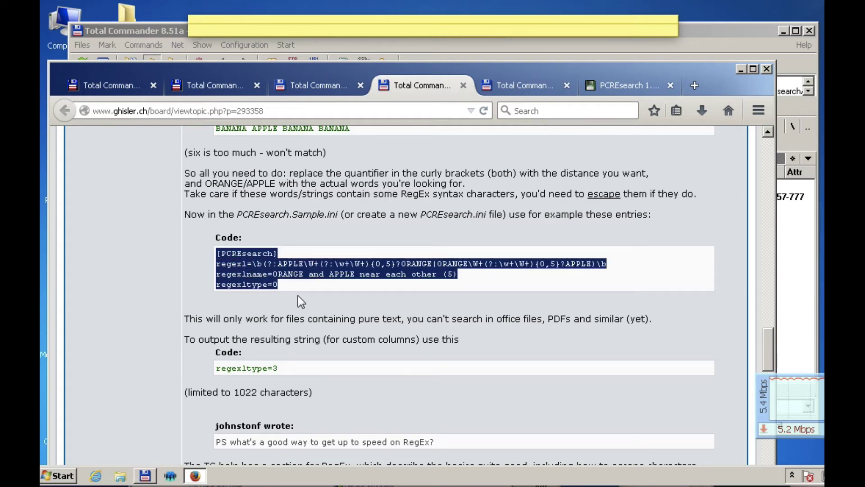
right_click(257, 267)
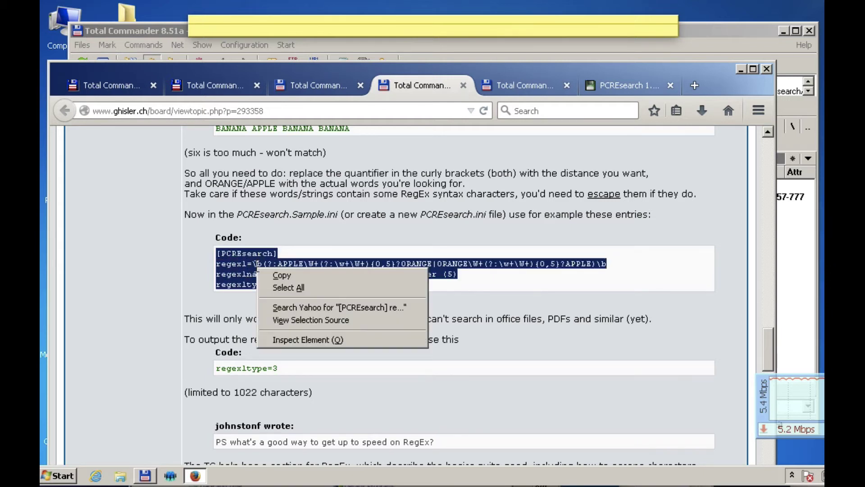
left_click(279, 275)
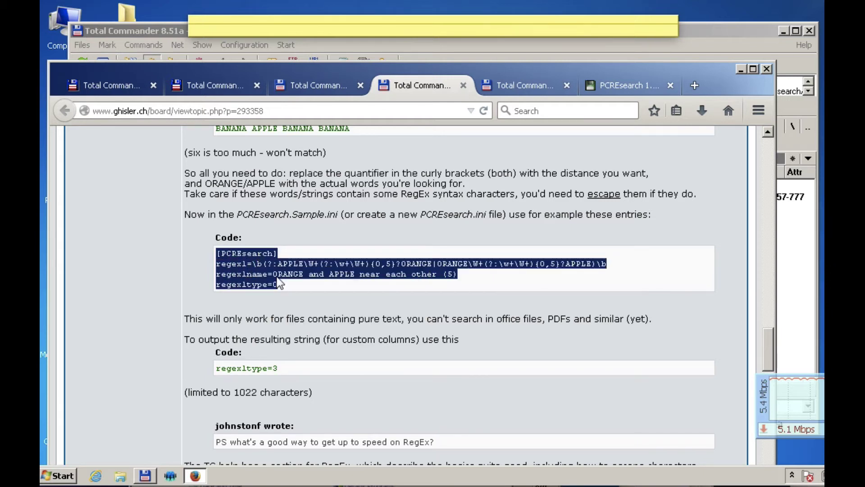
Switch to Total Commander, go up to the PCREsearch folder, and open PCREsearch.ini for editing in a maximized editor window.
left_click(126, 33)
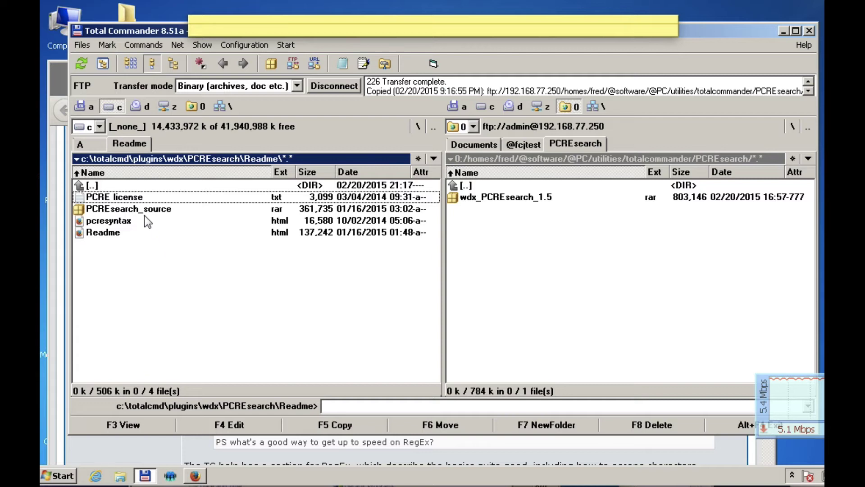
double_click(134, 186)
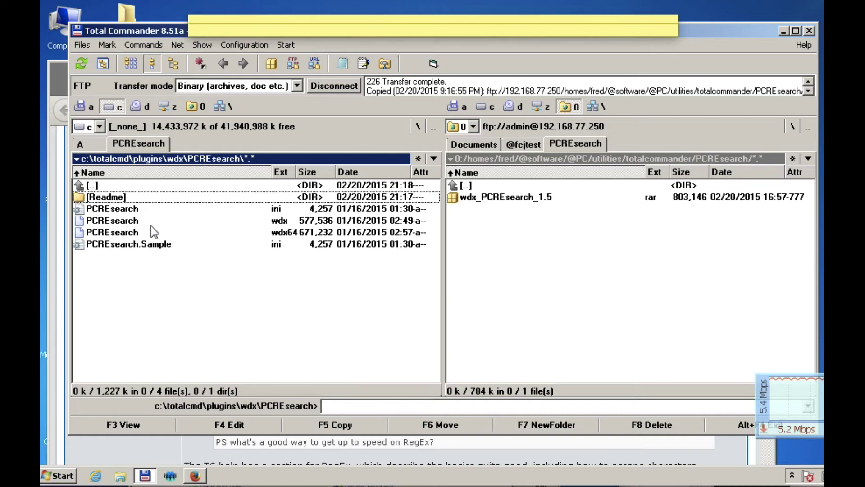
left_click(121, 209)
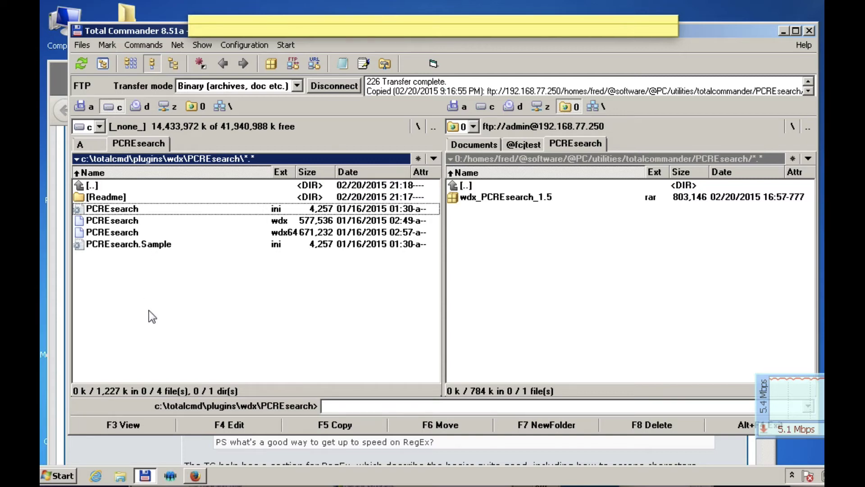
left_click(212, 426)
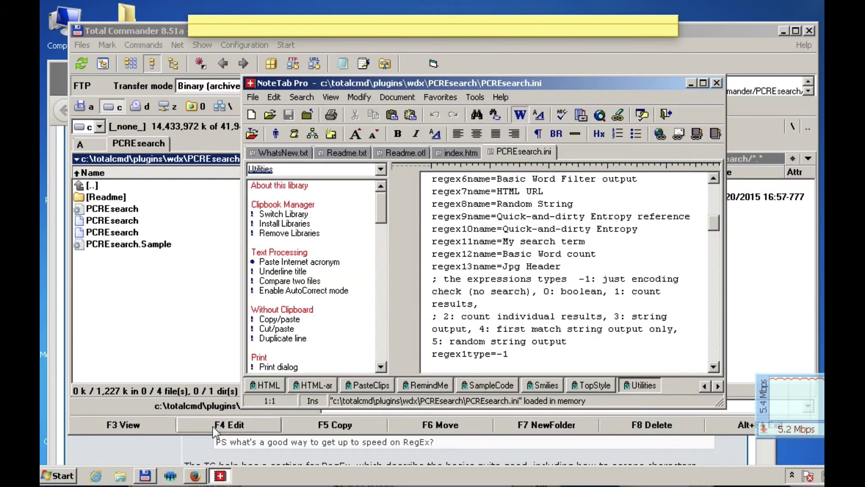
left_click(703, 83)
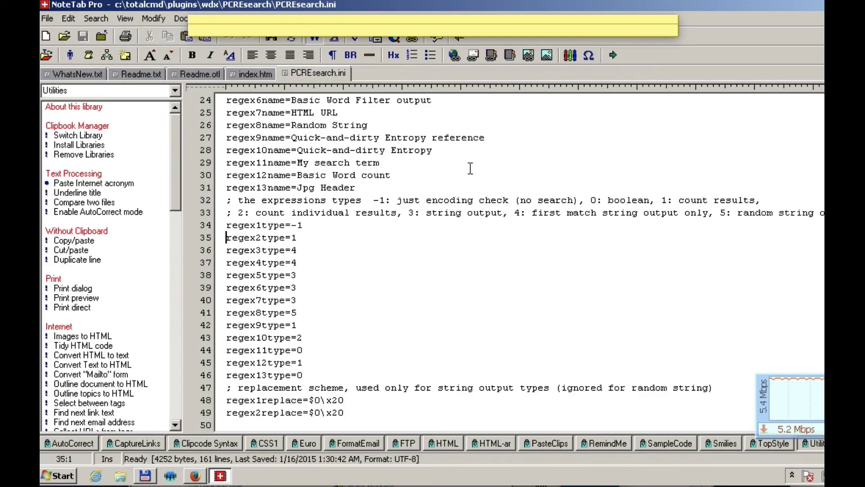
Insert blank lines at the very beginning of PCREsearch.ini and paste the copied forum code block there.
left_click(297, 100)
key("Up")
key("Up")
key("Up")
key("Up")
key("Up")
key("Up")
key("Up")
key("Up")
key("Up")
key("Up")
key("Up")
key("Up")
key("Up")
key("Up")
key("Up")
key("Up")
key("Up")
key("Up")
key("Up")
key("Up")
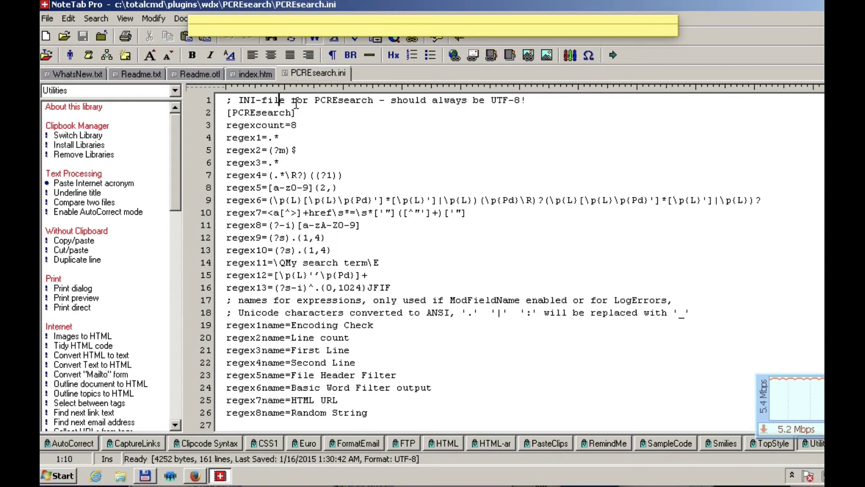
key("Left")
key("Home")
key("Return")
key("Return")
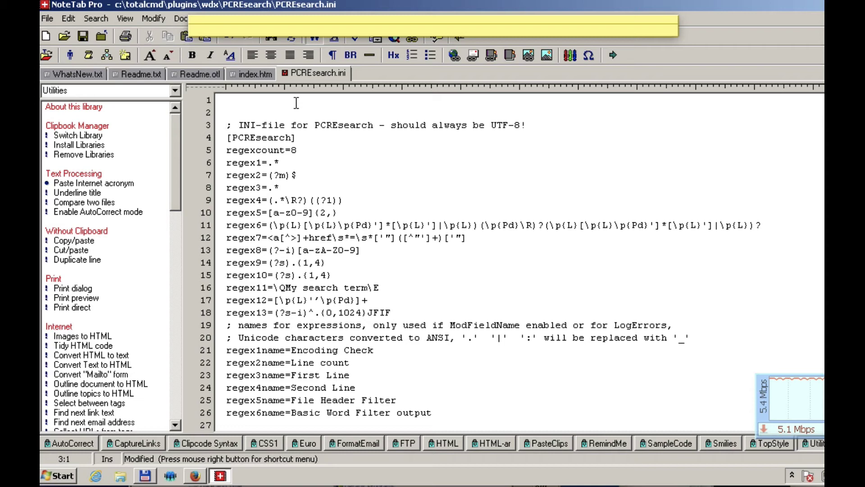
key("Up")
key("Up")
key("ctrl+v")
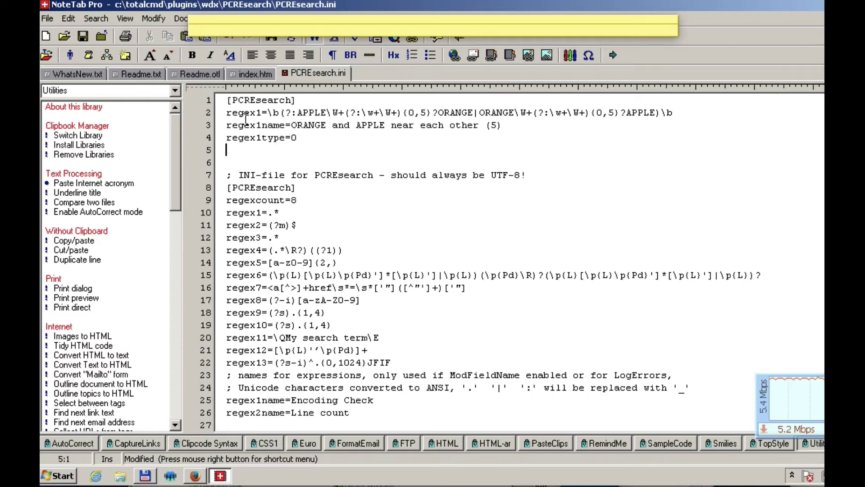
Replace the original regex1=.* line with a copy of the ORANGE/APPLE regex1 expression from the pasted block.
left_click_drag(227, 113, 256, 111)
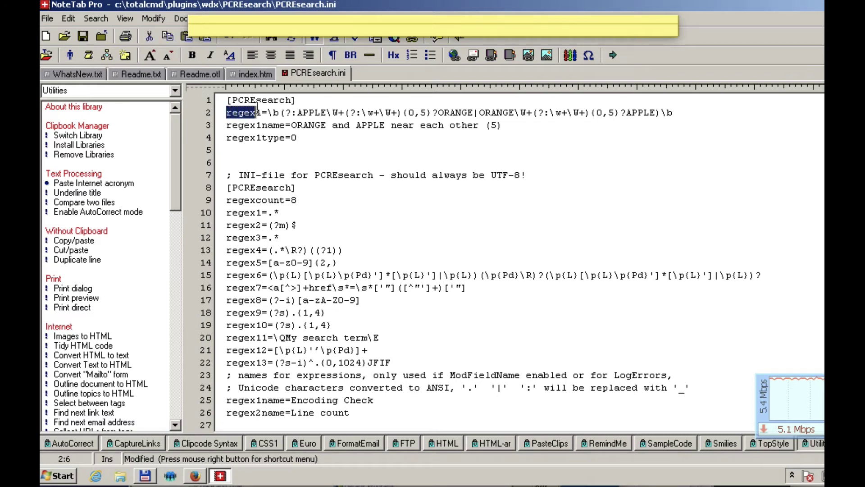
key("Home")
left_click(676, 113, "shift")
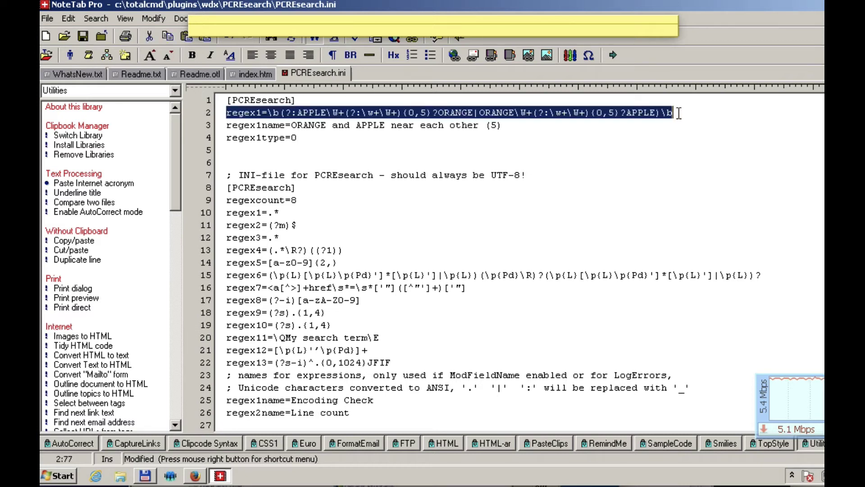
right_click(545, 115)
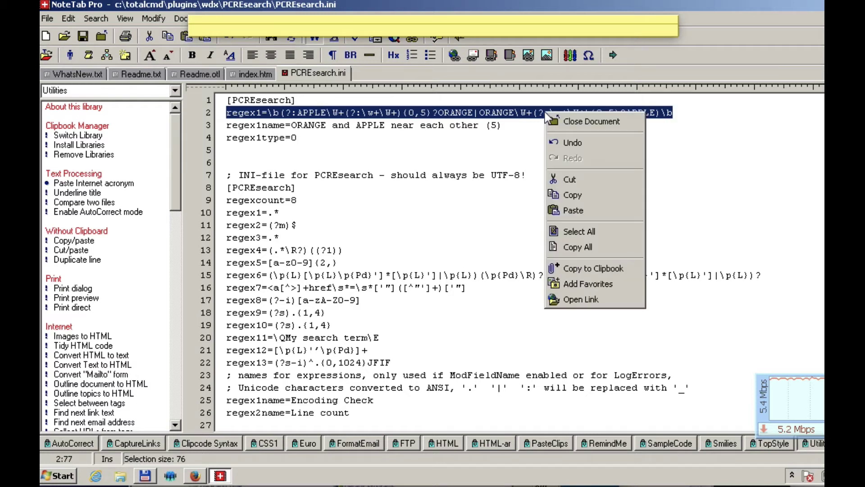
left_click(572, 196)
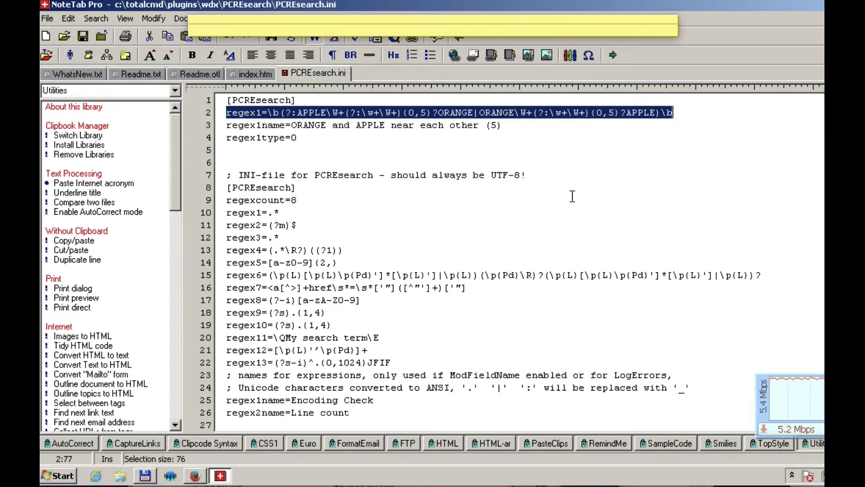
left_click(293, 211)
key("BackSpace")
key("BackSpace")
key("BackSpace")
key("BackSpace")
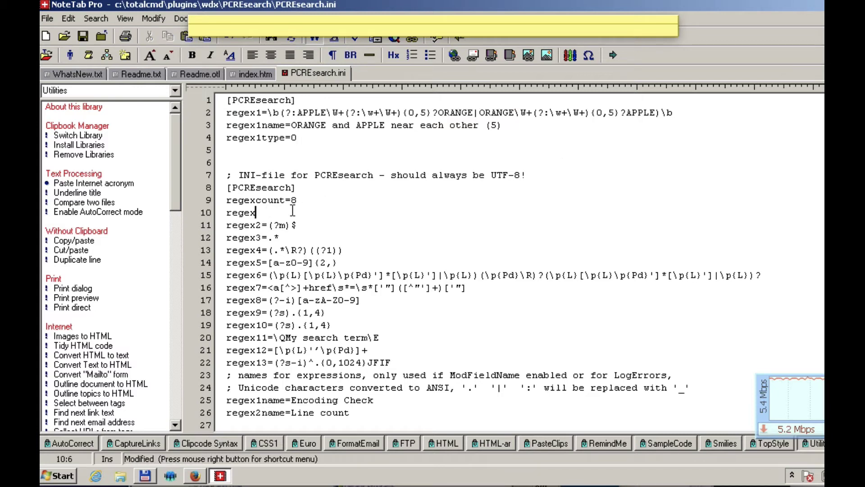
key("BackSpace")
key("BackSpace")
key("BackSpace")
key("BackSpace")
key("BackSpace")
key("ctrl+v")
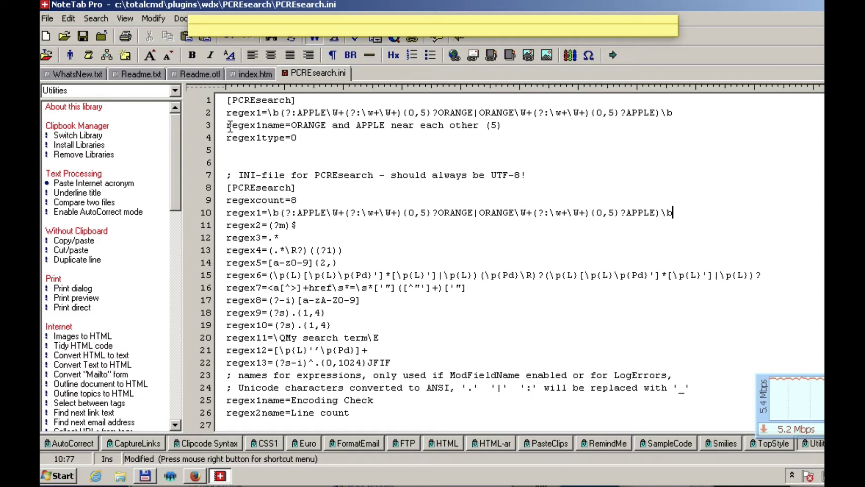
Replace the original regex1name=Encoding Check line with a copy of the pasted block's regex1name=ORANGE and APPLE near each other (5) line.
left_click_drag(227, 125, 508, 129)
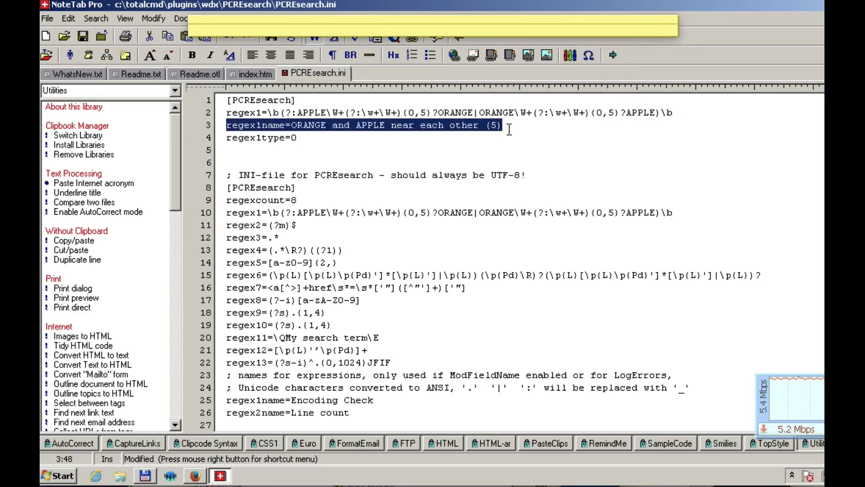
right_click(454, 125)
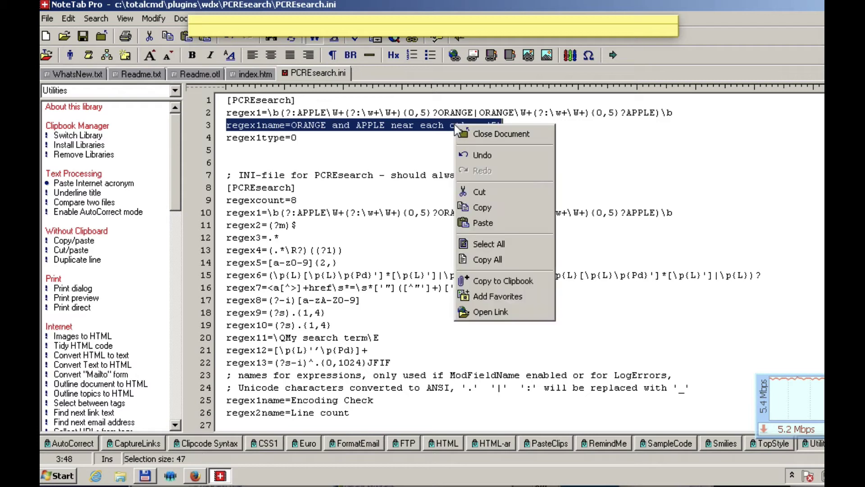
left_click(477, 207)
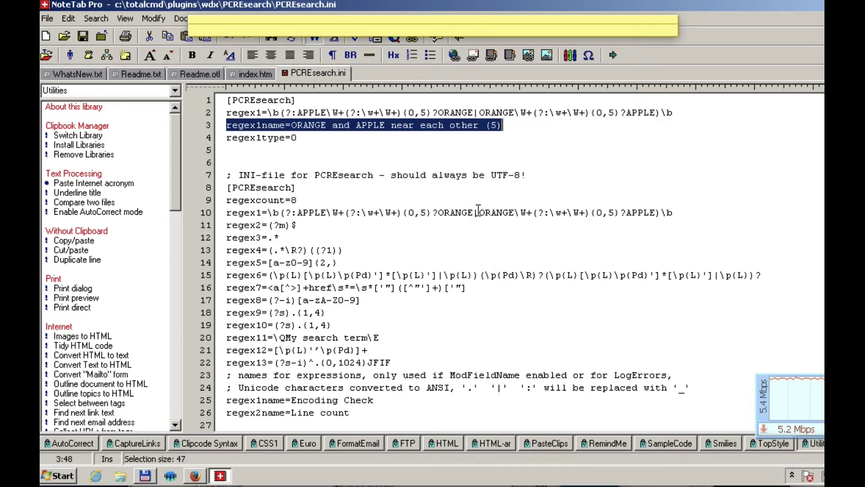
scroll(576, 270, "down", 1)
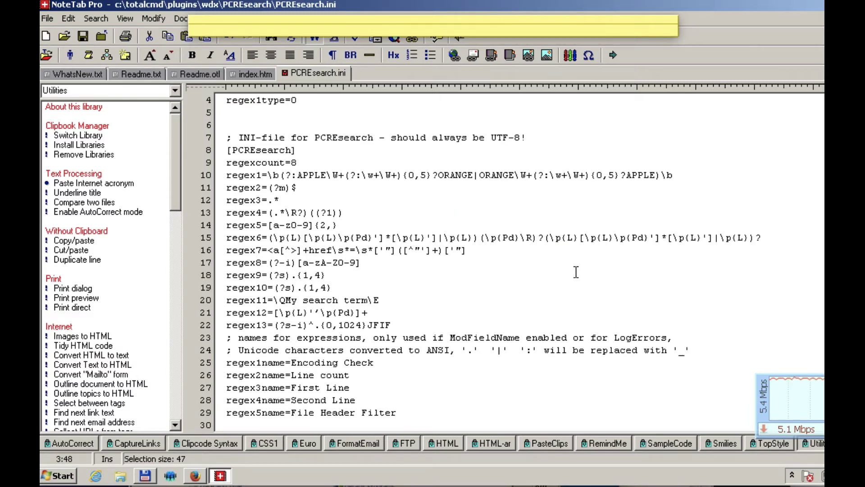
scroll(575, 272, "down", 2)
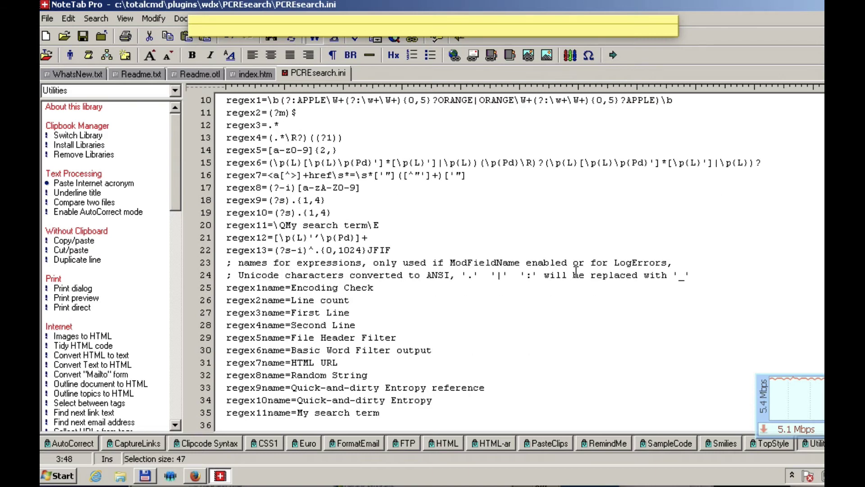
left_click(379, 287)
key("BackSpace")
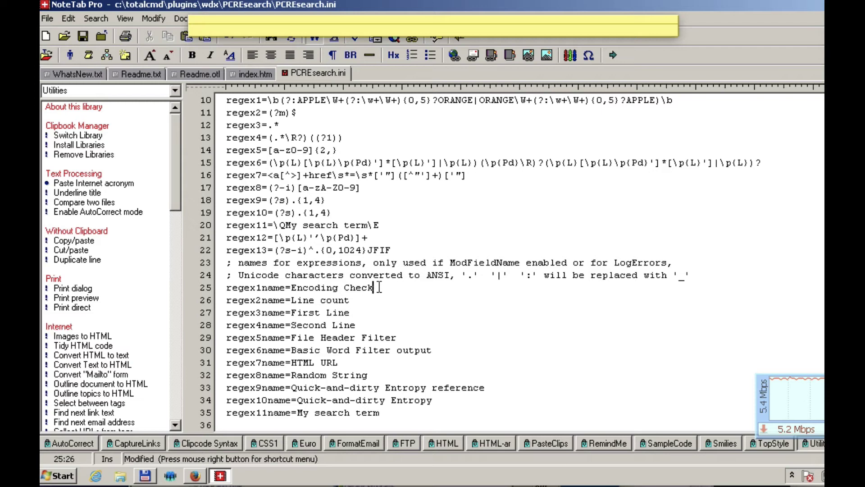
key("BackSpace")
key("BackSpace")
key("BackSpace")
key("BackSpace")
key("BackSpace")
key("BackSpace")
key("BackSpace")
key("BackSpace")
key("BackSpace")
key("BackSpace")
key("BackSpace")
key("BackSpace")
key("BackSpace")
key("BackSpace")
key("BackSpace")
key("BackSpace")
key("BackSpace")
key("BackSpace")
key("BackSpace")
key("BackSpace")
key("BackSpace")
key("BackSpace")
key("BackSpace")
key("BackSpace")
key("BackSpace")
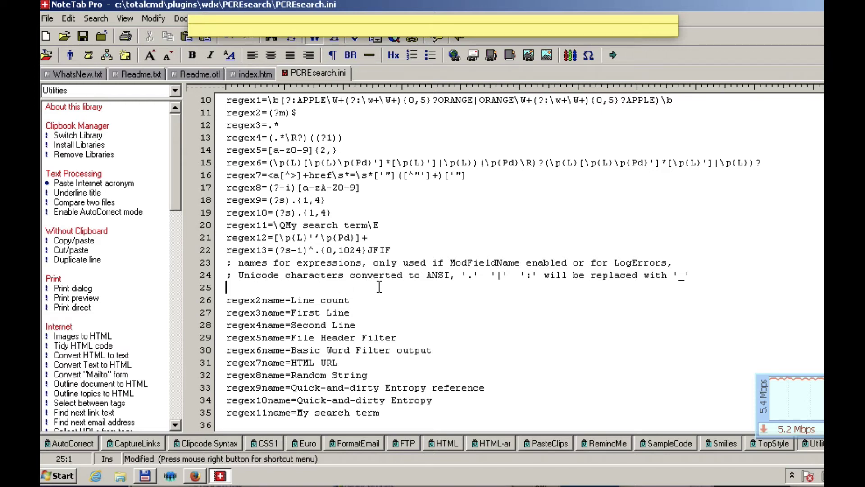
key("ctrl+v")
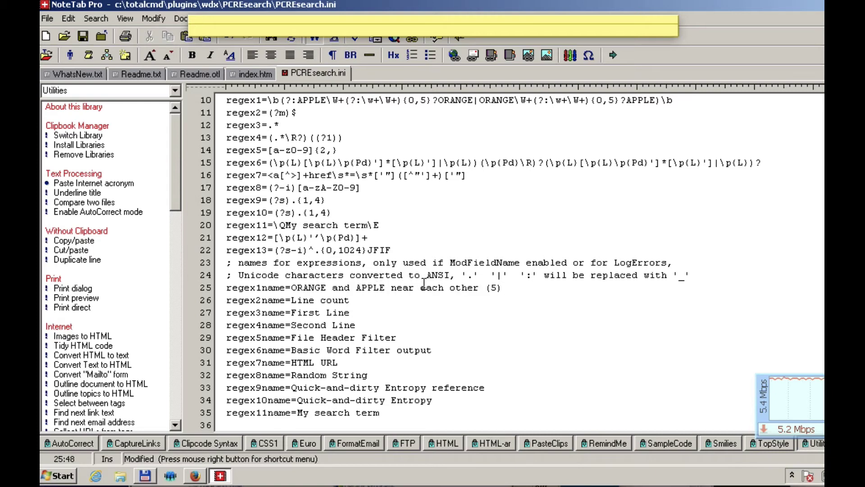
Copy the regex1type=0 line from the pasted block onto a new line directly below the original regex1type=-1 entry.
scroll(424, 281, "up", 3)
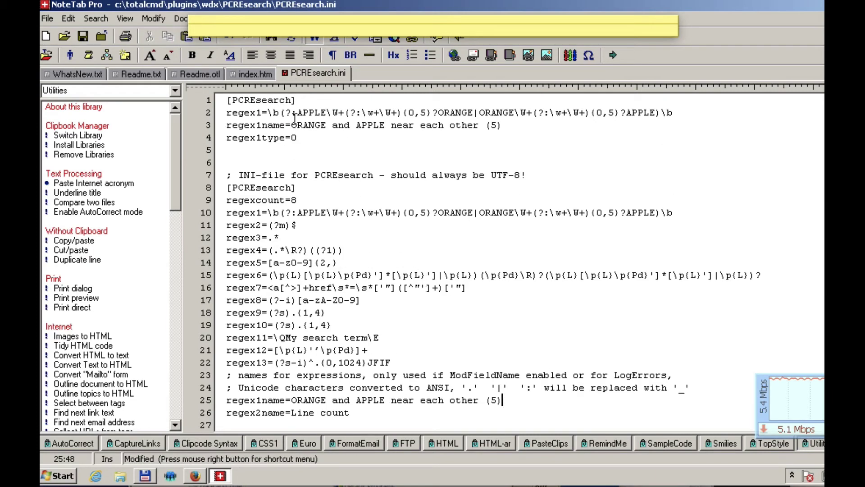
left_click_drag(295, 138, 221, 133)
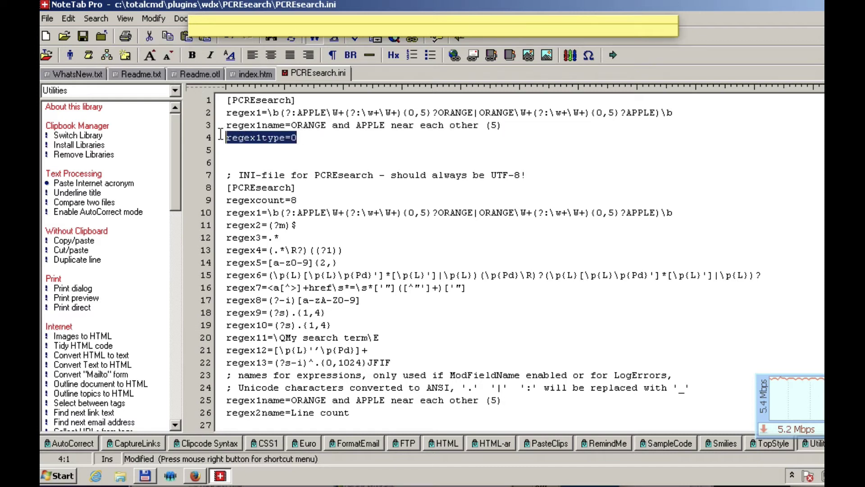
right_click(248, 138)
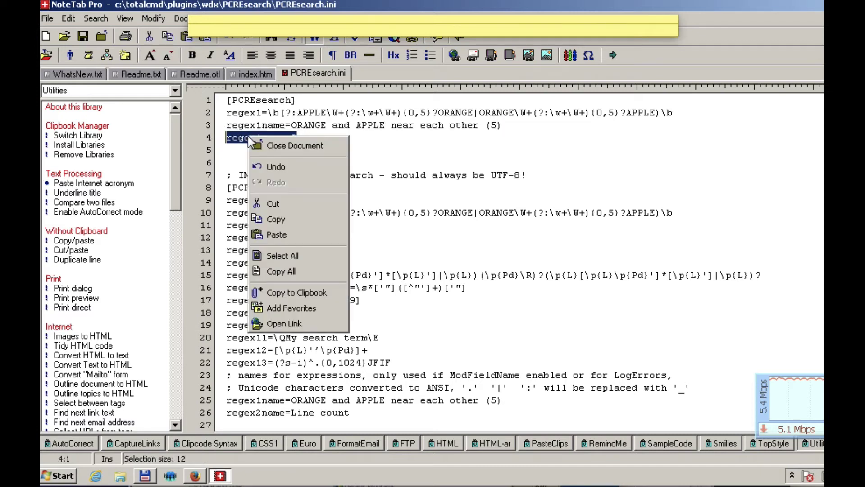
left_click(269, 224)
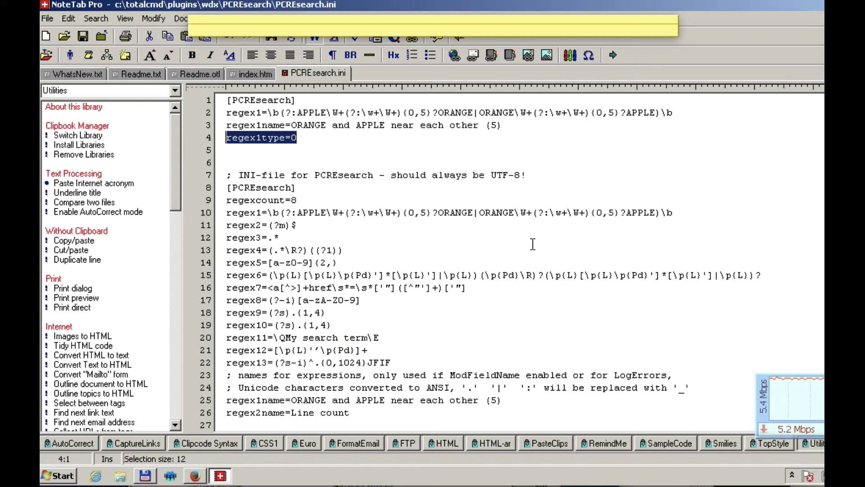
scroll(532, 243, "down", 5)
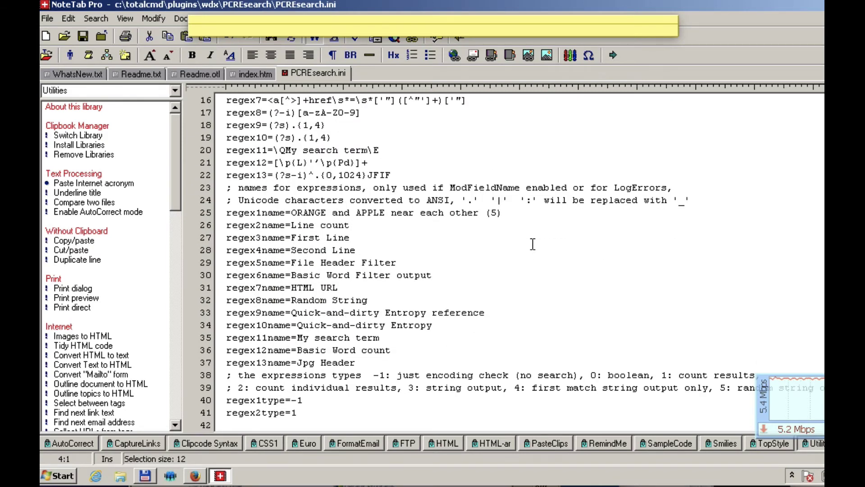
scroll(533, 244, "down", 3)
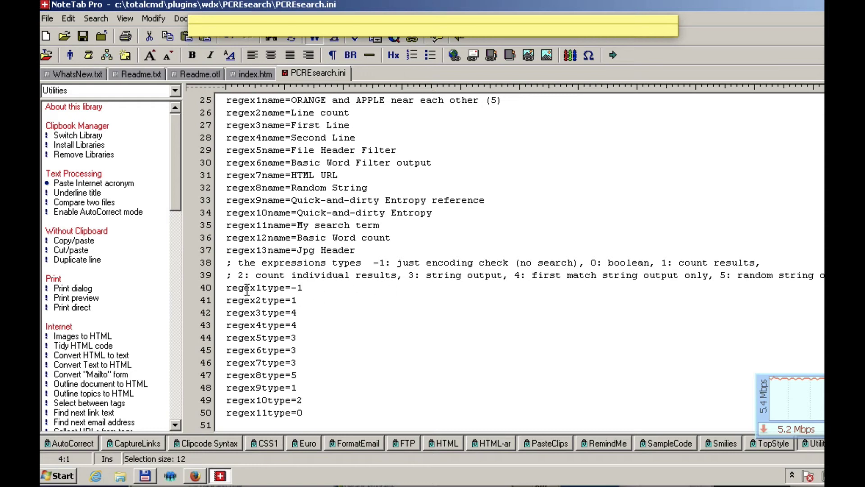
left_click(318, 288)
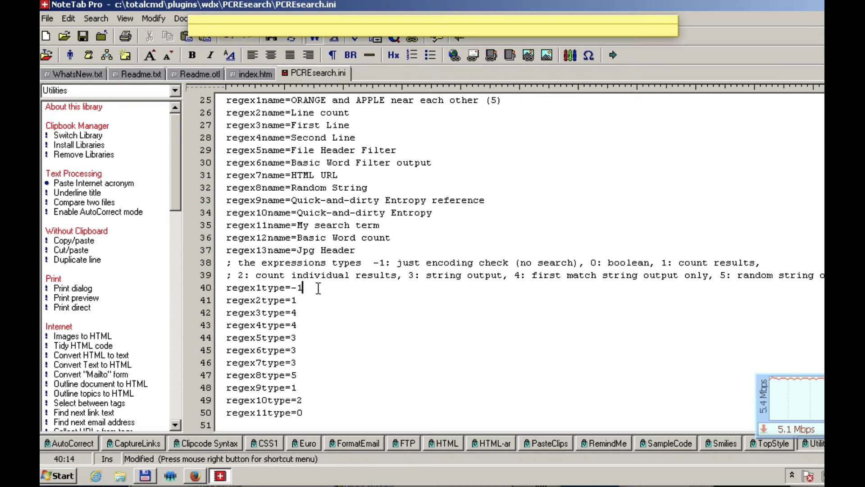
key("Return")
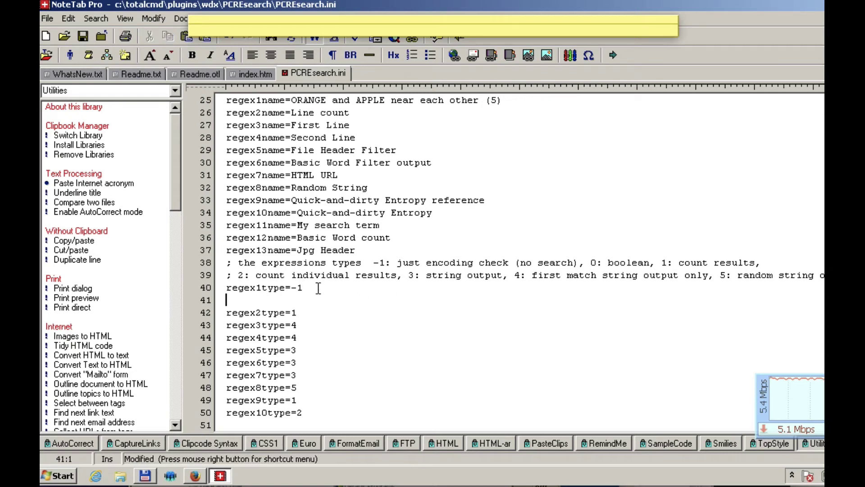
key("ctrl+v")
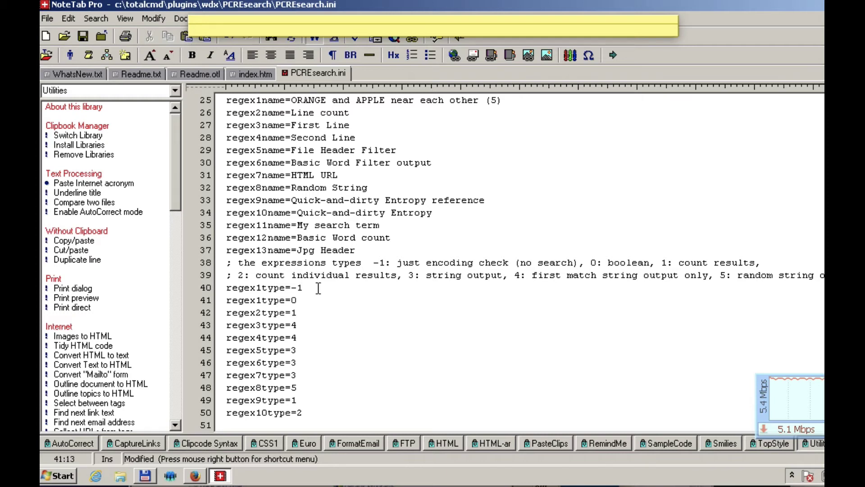
Delete the original regex1type=-1 line above the regex1type=0 entry.
left_click(306, 288)
key("BackSpace")
key("BackSpace")
key("BackSpace")
key("BackSpace")
key("BackSpace")
key("BackSpace")
key("BackSpace")
key("BackSpace")
key("BackSpace")
key("BackSpace")
key("BackSpace")
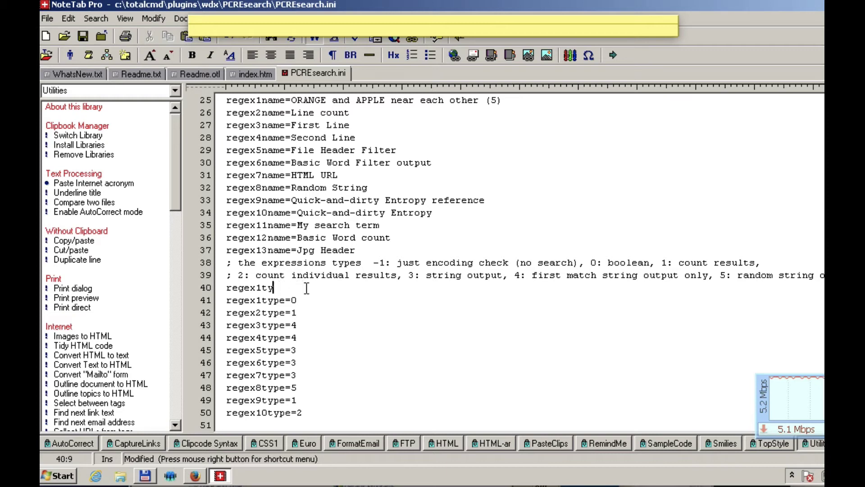
key("BackSpace")
key("BackSpace")
key("BackSpace")
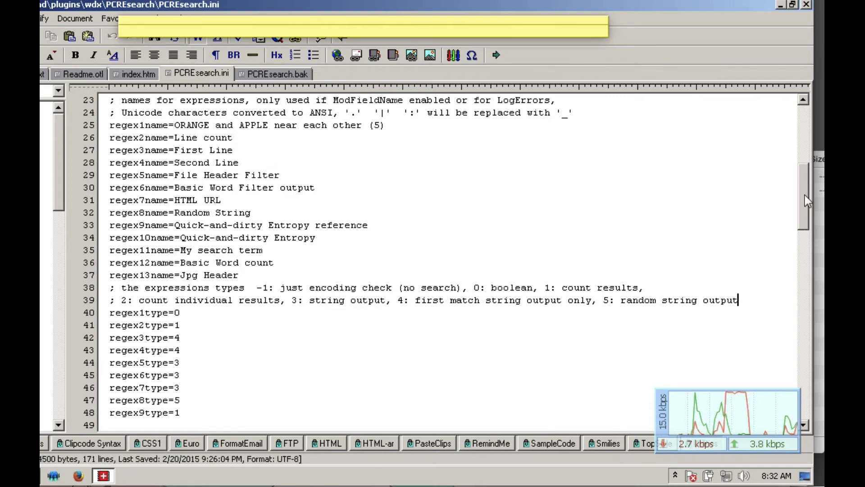
Delete the duplicate pasted [PCREsearch] block and blank lines above the INI-file comment at the start of PCREsearch.ini.
scroll(807, 156, "up", 7)
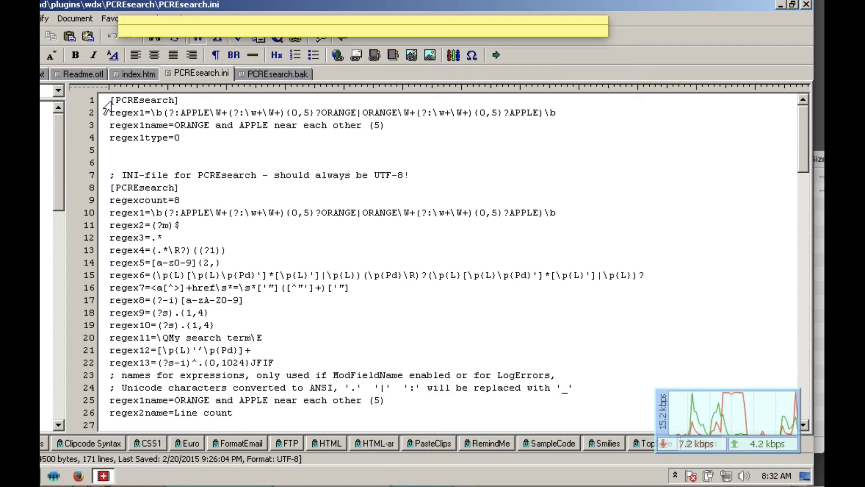
left_click_drag(115, 99, 136, 98)
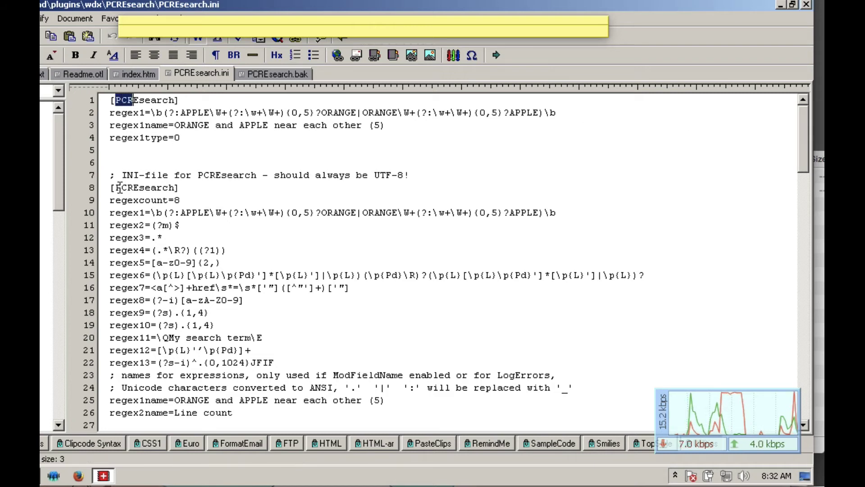
left_click_drag(119, 187, 75, 43)
key("Delete")
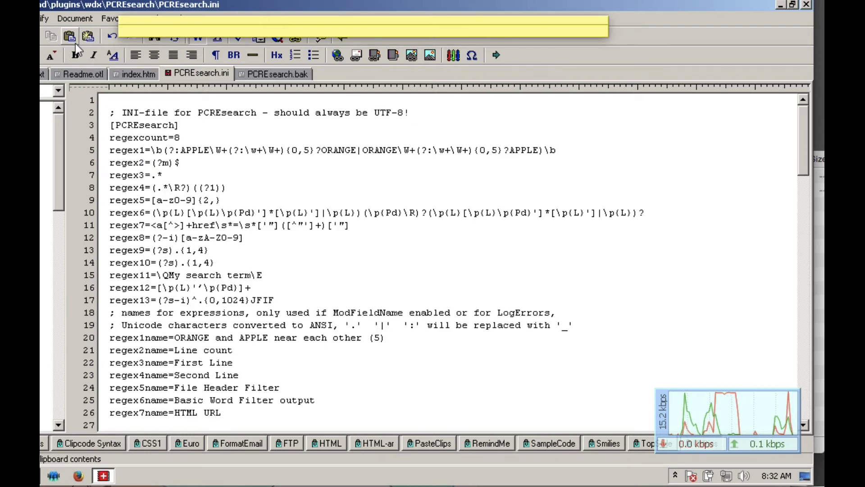
key("Up")
key("Delete")
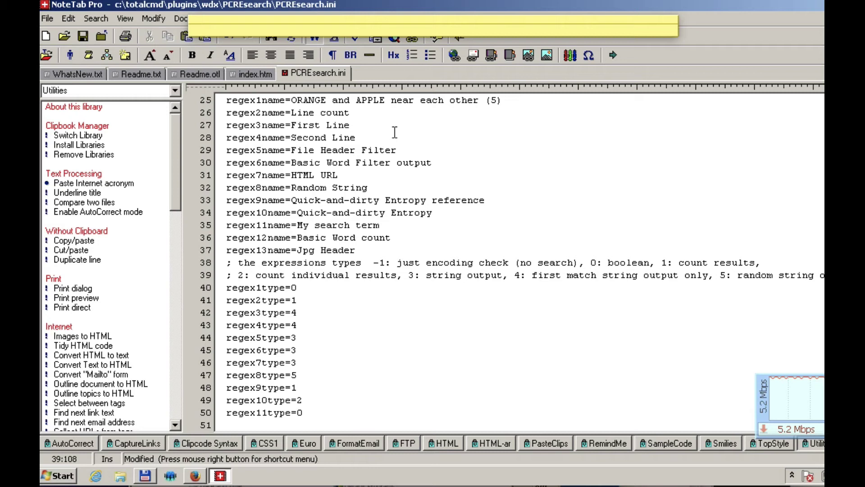
Save PCREsearch.ini and exit the text editor.
left_click(81, 36)
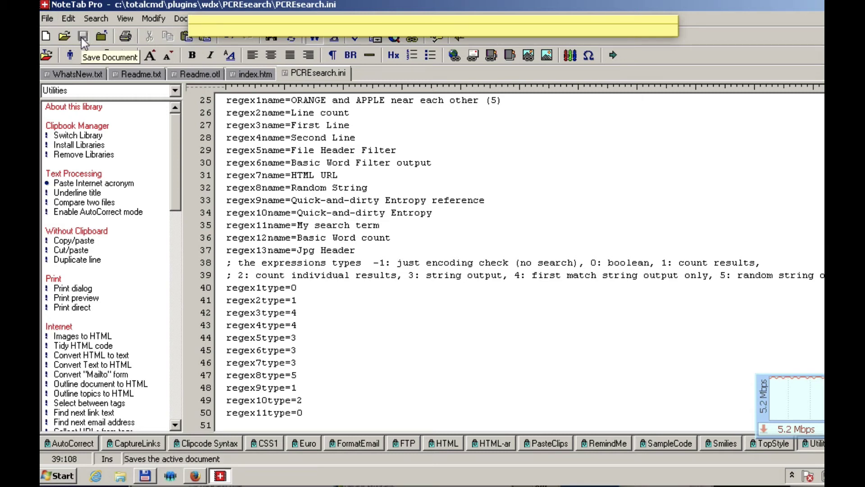
left_click(45, 19)
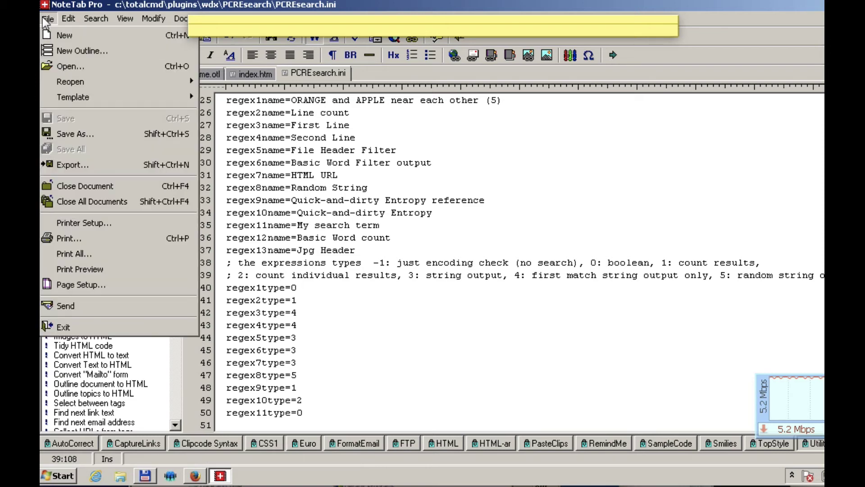
left_click(55, 325)
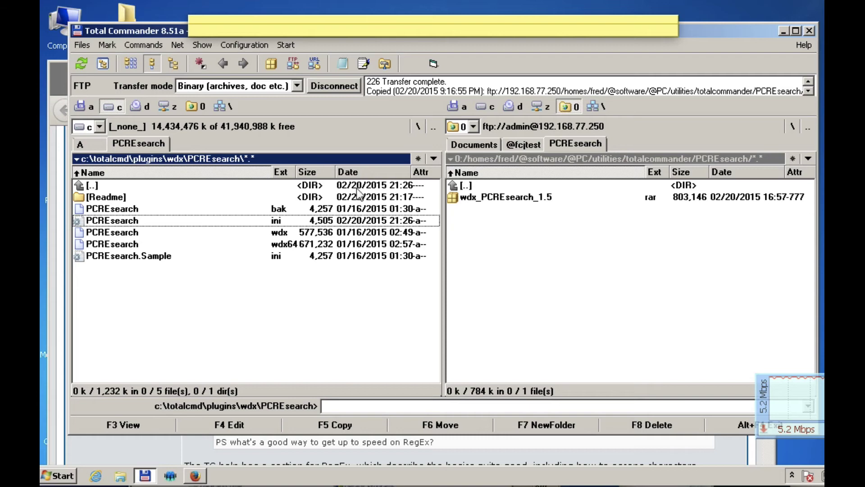
Close and restart Total Commander, and open the file search for the PCREsearch folder.
left_click(809, 31)
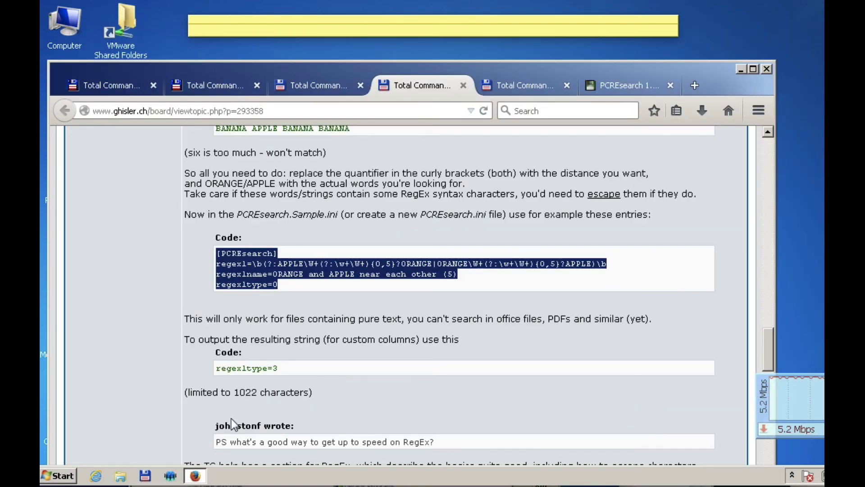
left_click(147, 476)
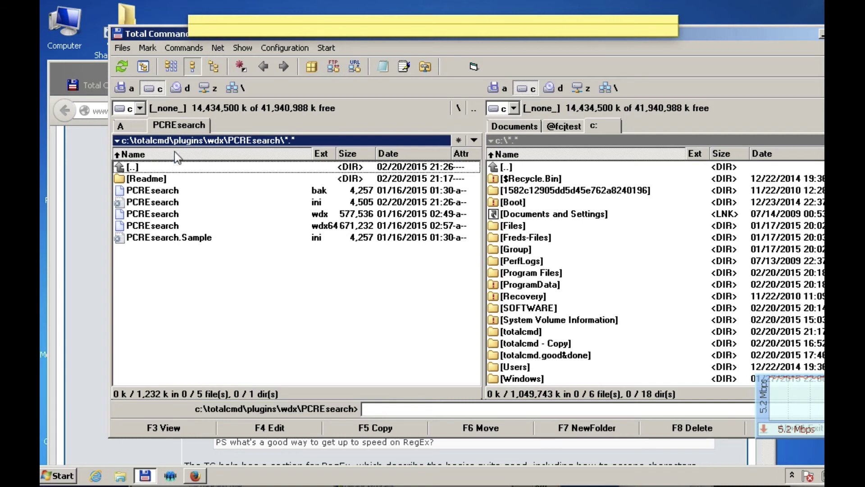
left_click(186, 46)
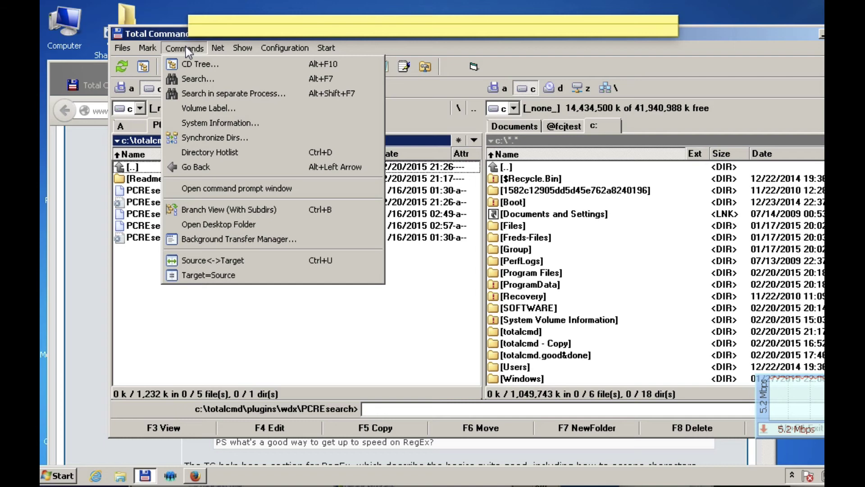
left_click(190, 80)
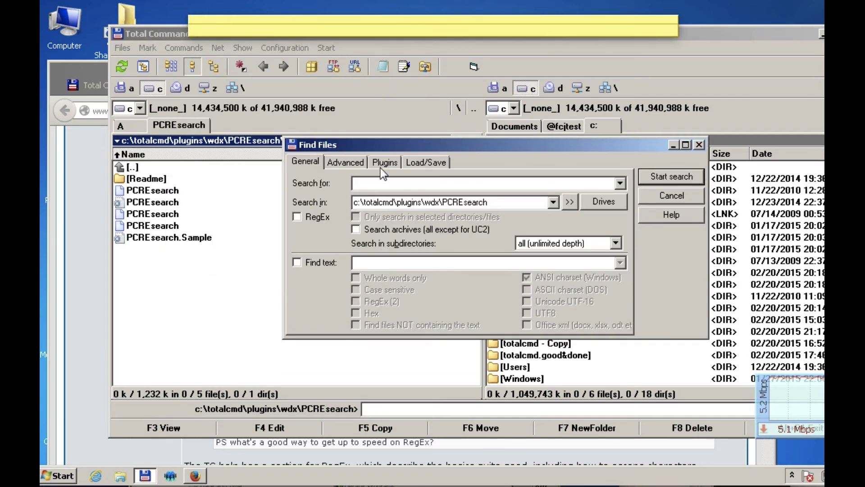
Enable searching in plugins with the pcresearch rule "ORANGE and APPLE near each other (5)" = Yes and run the search.
left_click(385, 163)
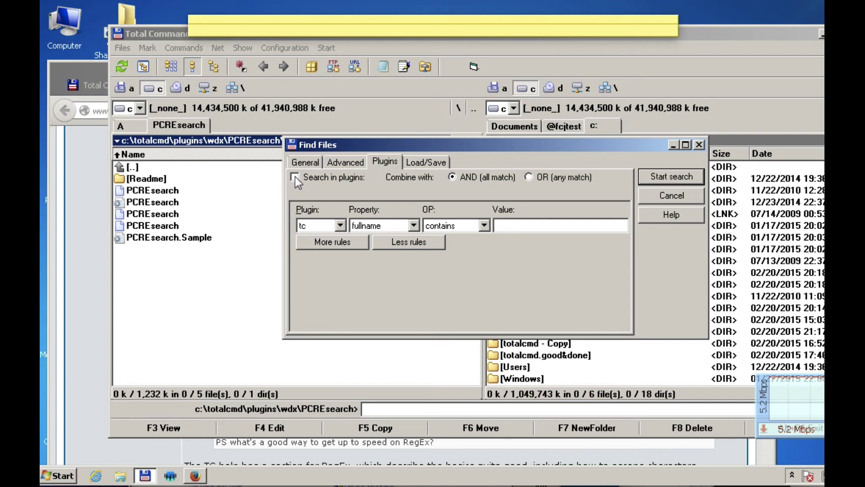
left_click(339, 226)
left_click(327, 256)
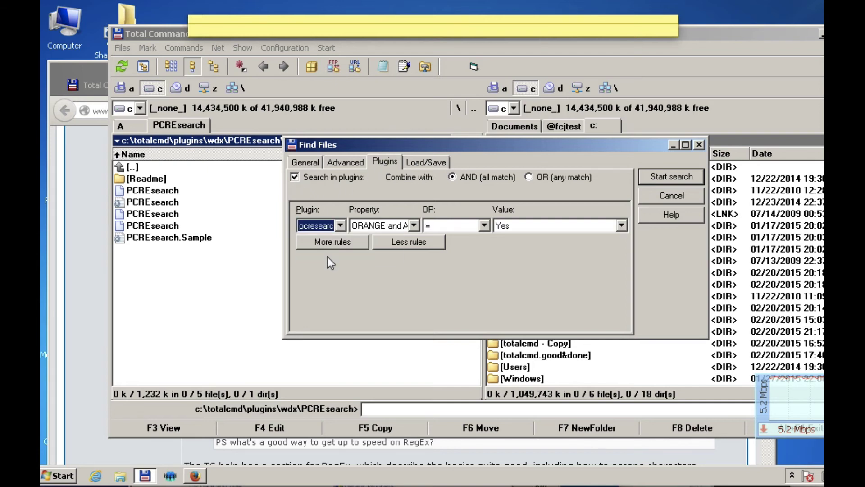
left_click(414, 226)
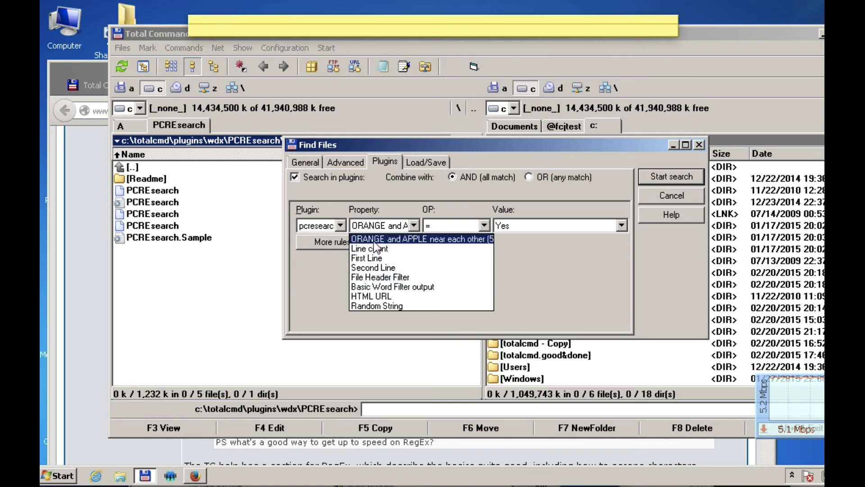
left_click(444, 222)
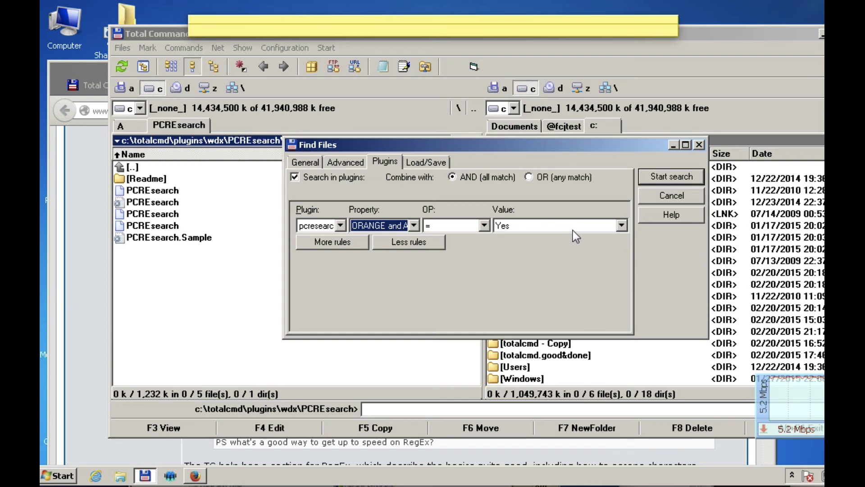
left_click(660, 173)
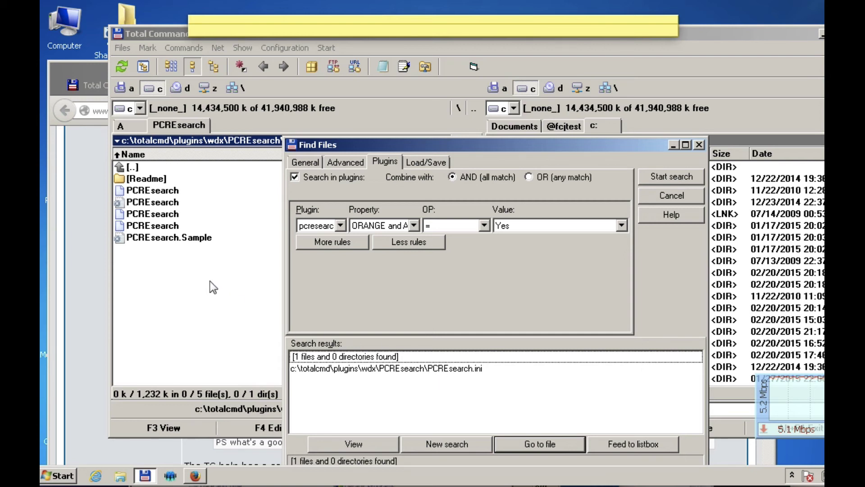
Dismiss the file search, view PCREsearch.ini in Lister to review its regex entries, and close the viewer.
left_click(668, 197)
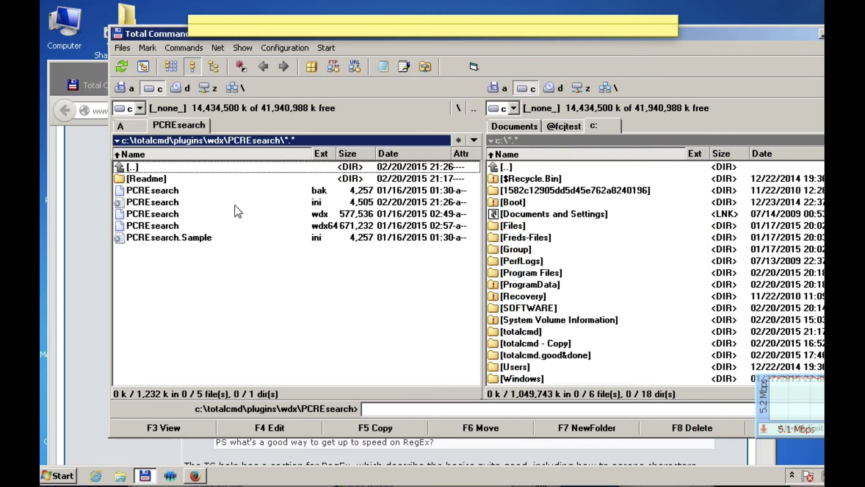
left_click(193, 204)
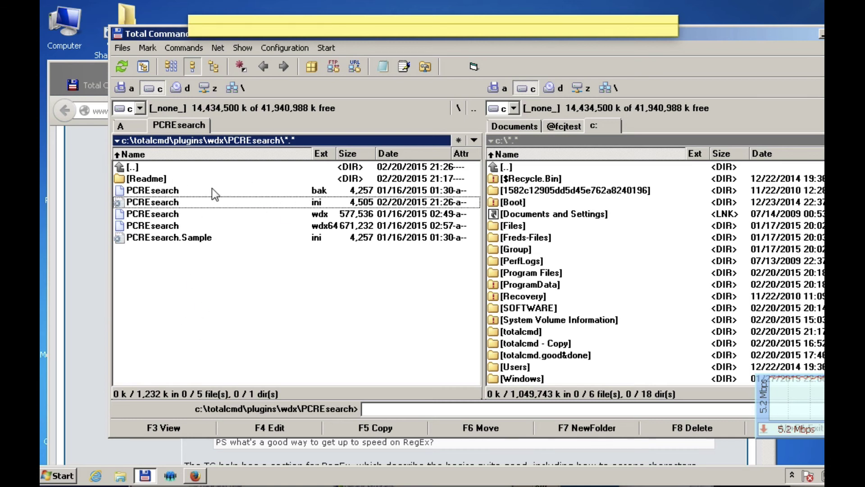
left_click(170, 429)
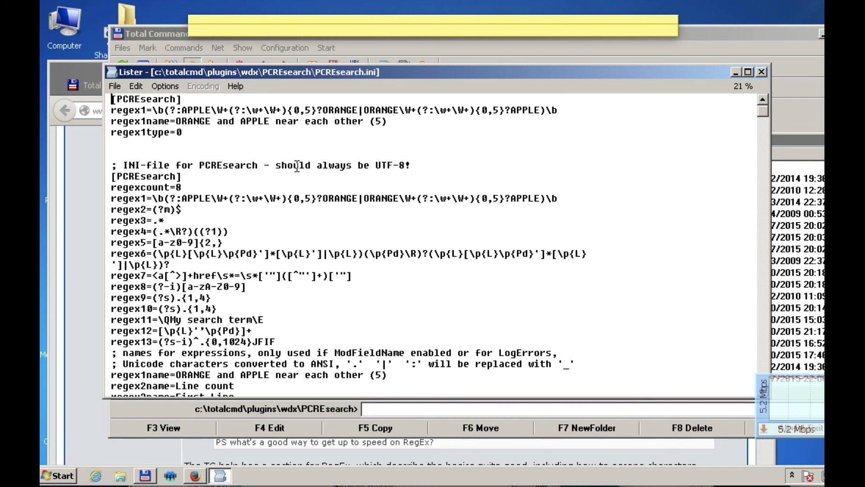
scroll(255, 177, "down", 1)
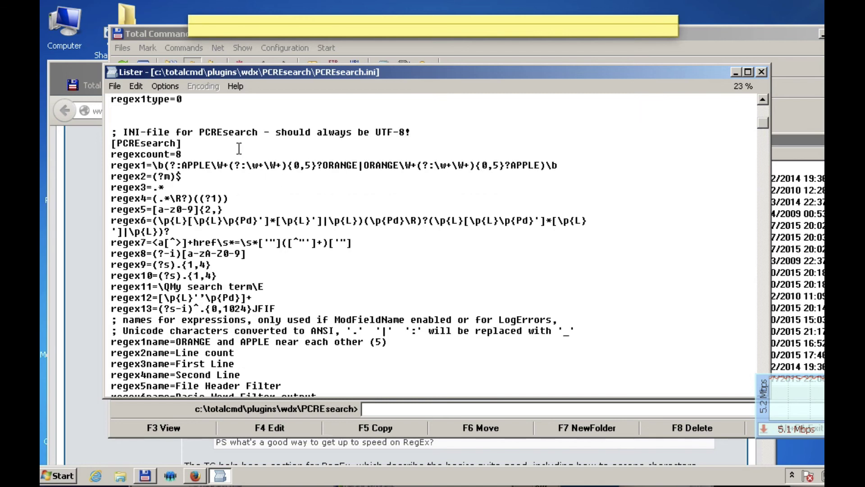
scroll(238, 148, "up", 1)
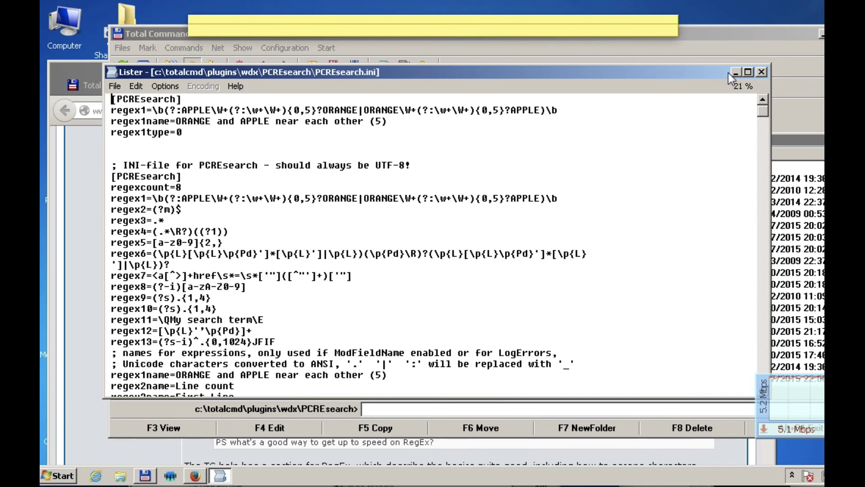
left_click(762, 71)
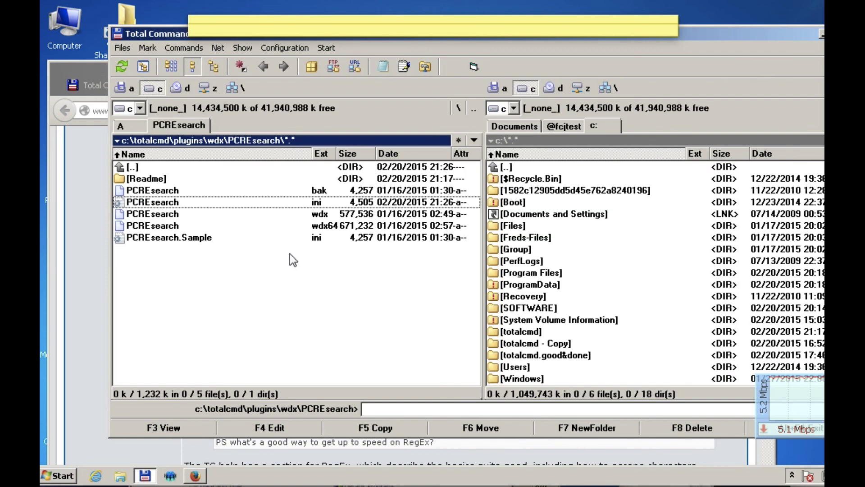
View the backup file PCREsearch.bak in Lister to examine its original regex expressions, names and types, then close it.
left_click(196, 191)
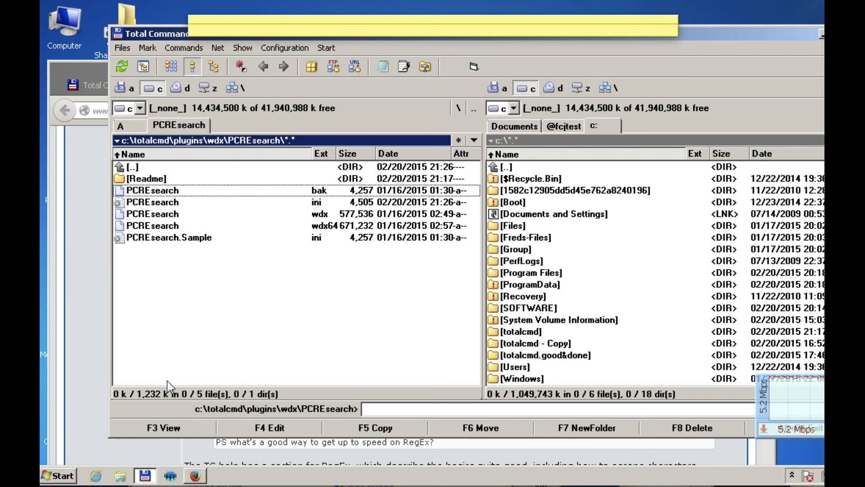
left_click(174, 426)
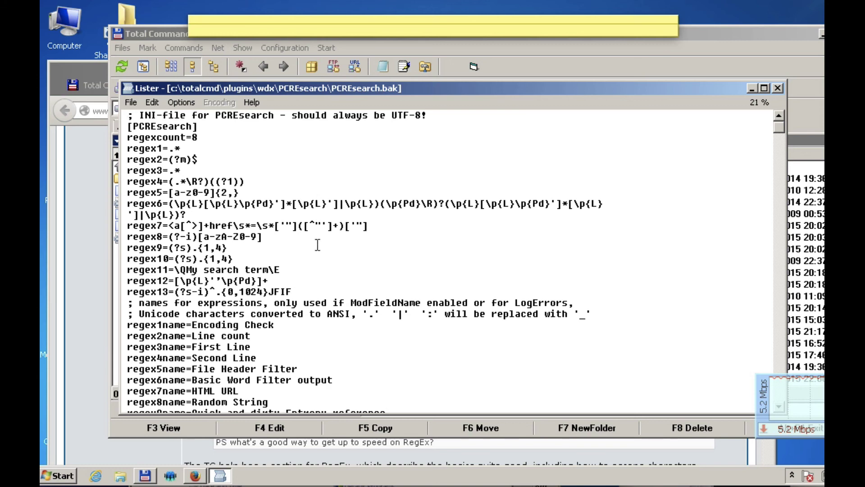
scroll(391, 330, "down", 6)
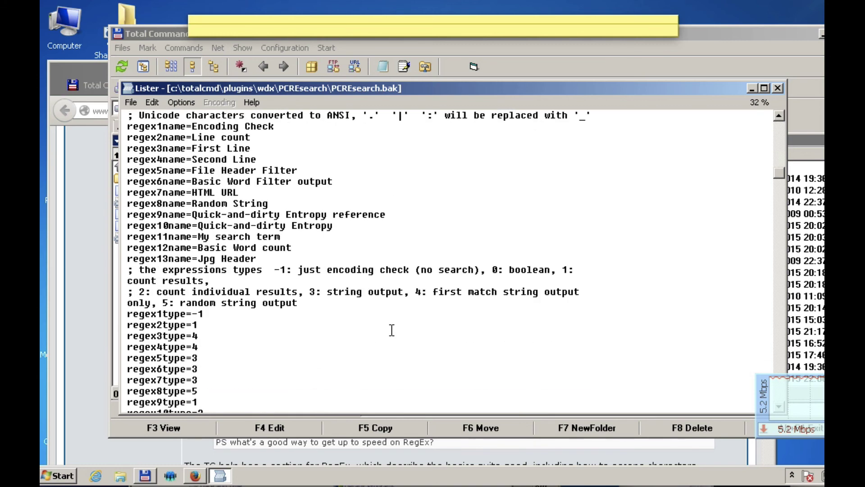
scroll(392, 330, "up", 6)
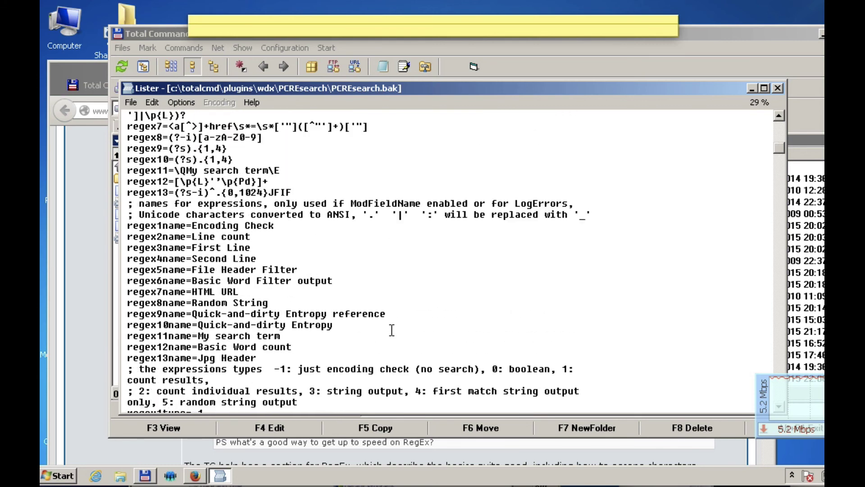
left_click(778, 87)
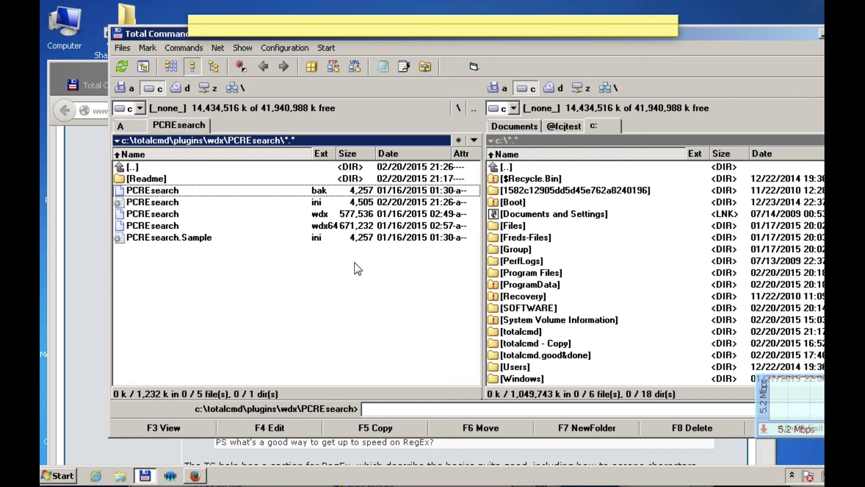
Open Readme.html from the plugin's Readme folder, switch to Firefox, and skim its introduction, installation, restrictions and work flow sections.
left_click(192, 198)
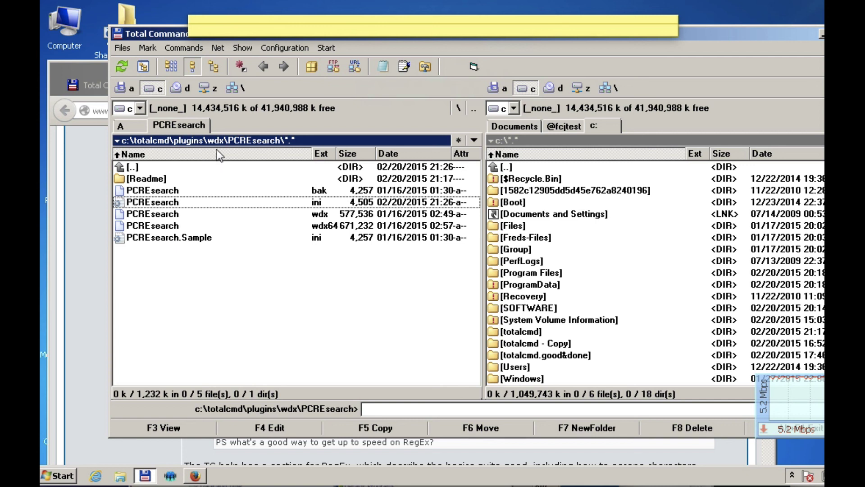
left_click_drag(190, 139, 207, 277)
double_click(142, 180)
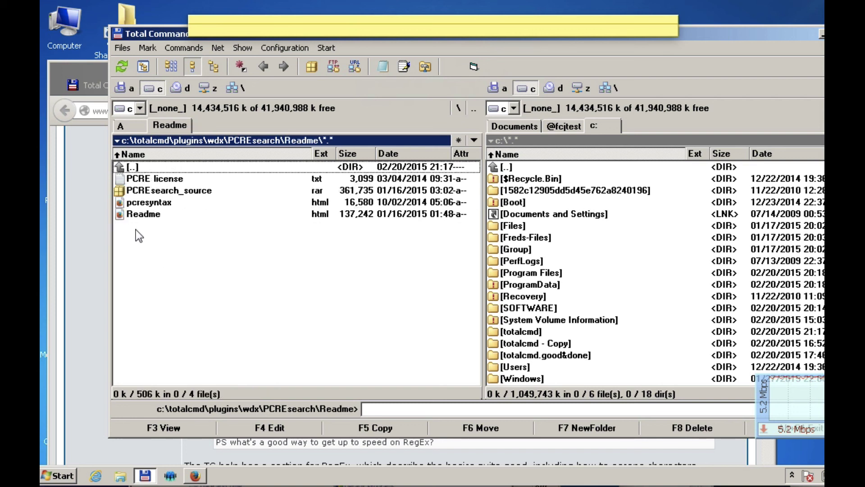
double_click(146, 215)
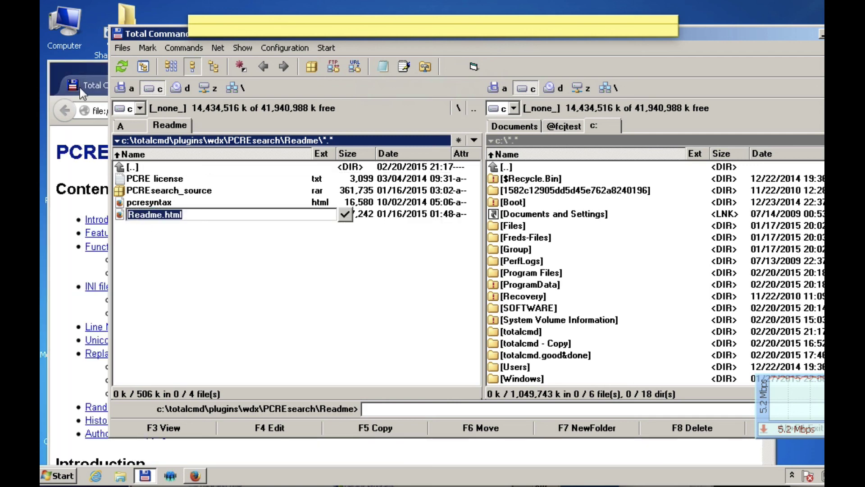
left_click(80, 131)
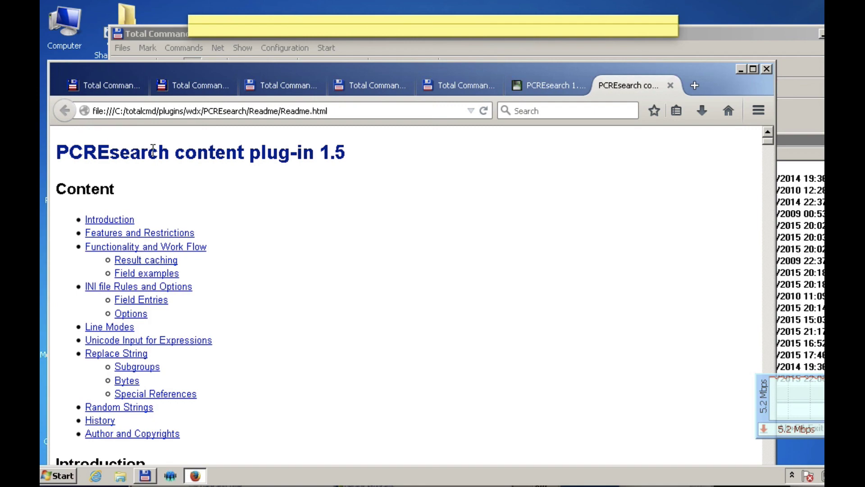
scroll(282, 263, "down", 10)
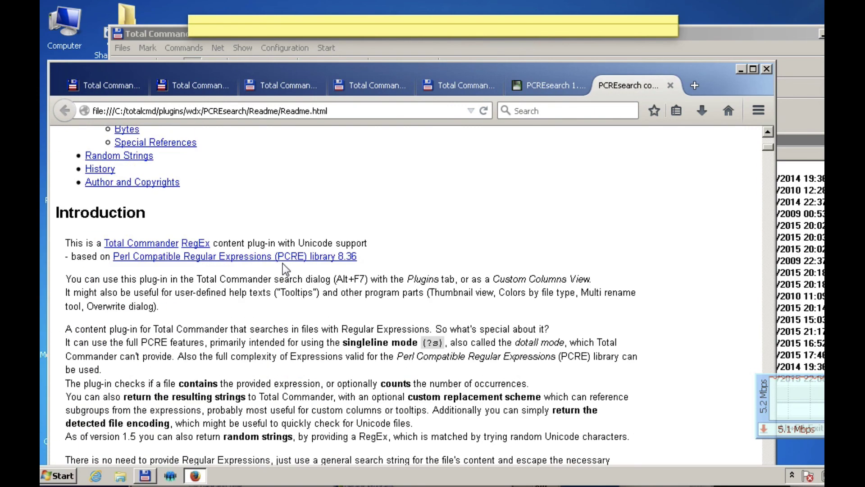
scroll(284, 263, "down", 10)
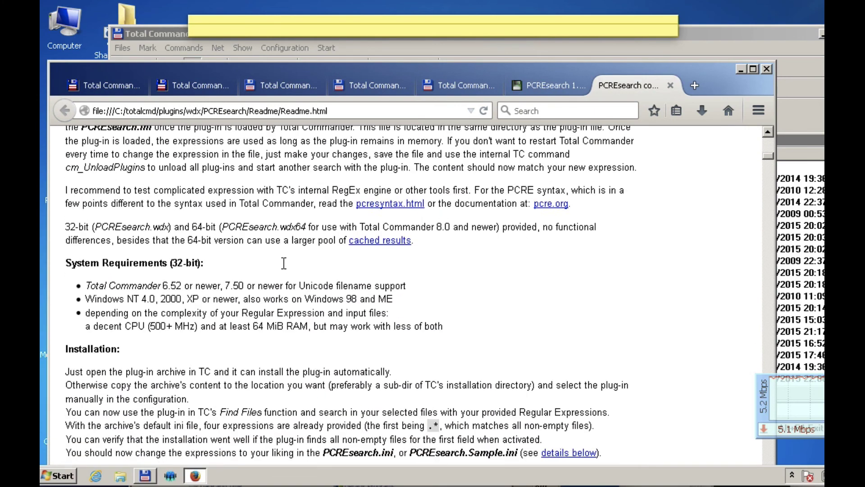
scroll(283, 263, "down", 10)
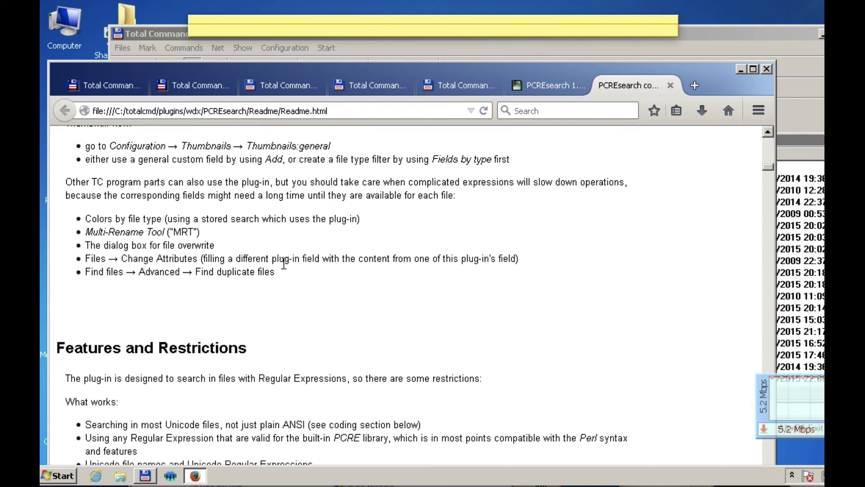
scroll(283, 263, "down", 10)
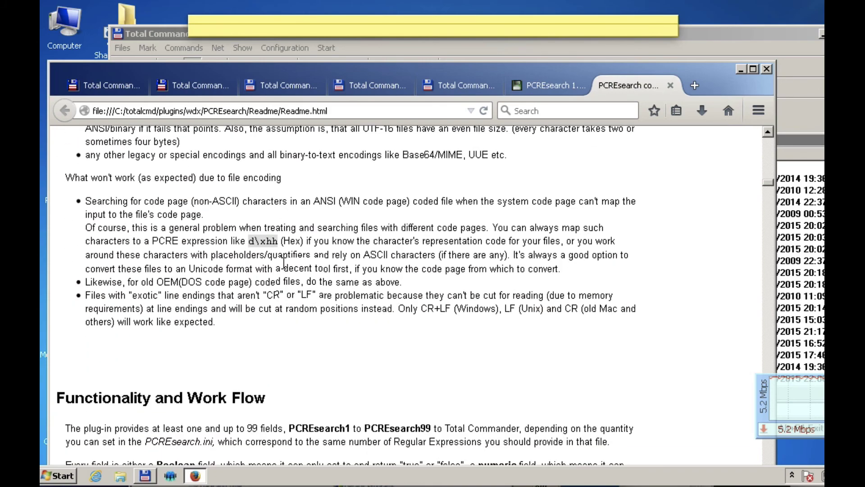
scroll(283, 263, "down", 5)
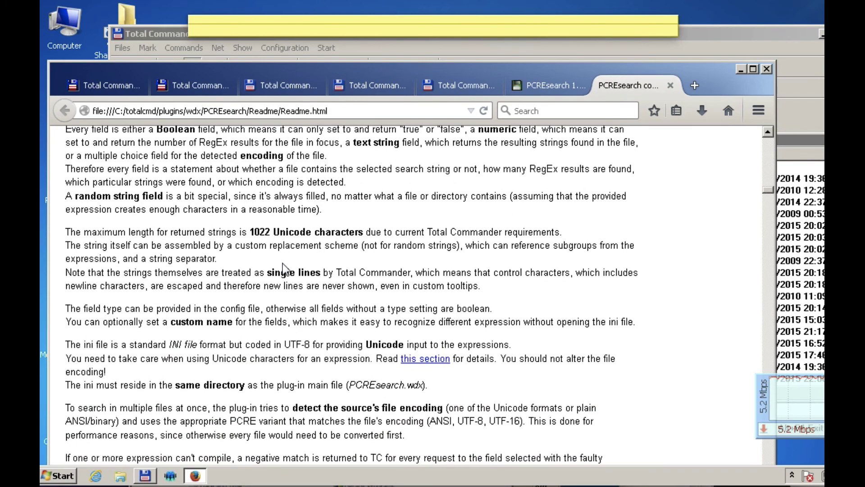
scroll(337, 226, "up", 20)
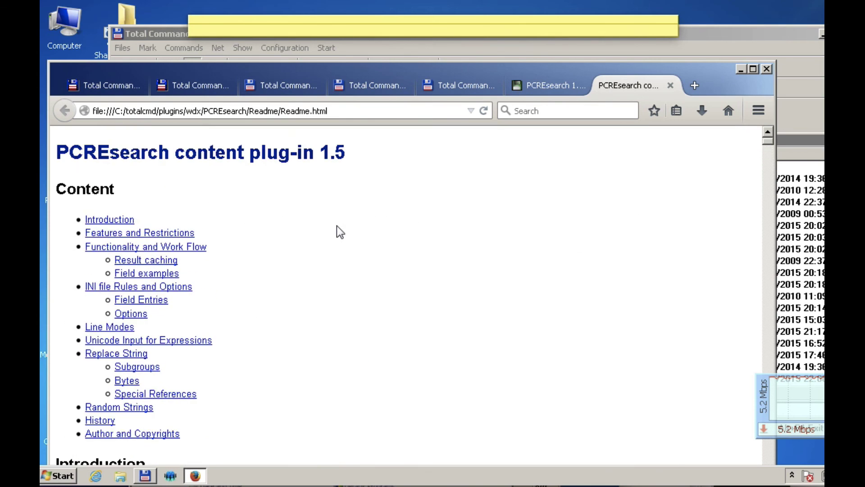